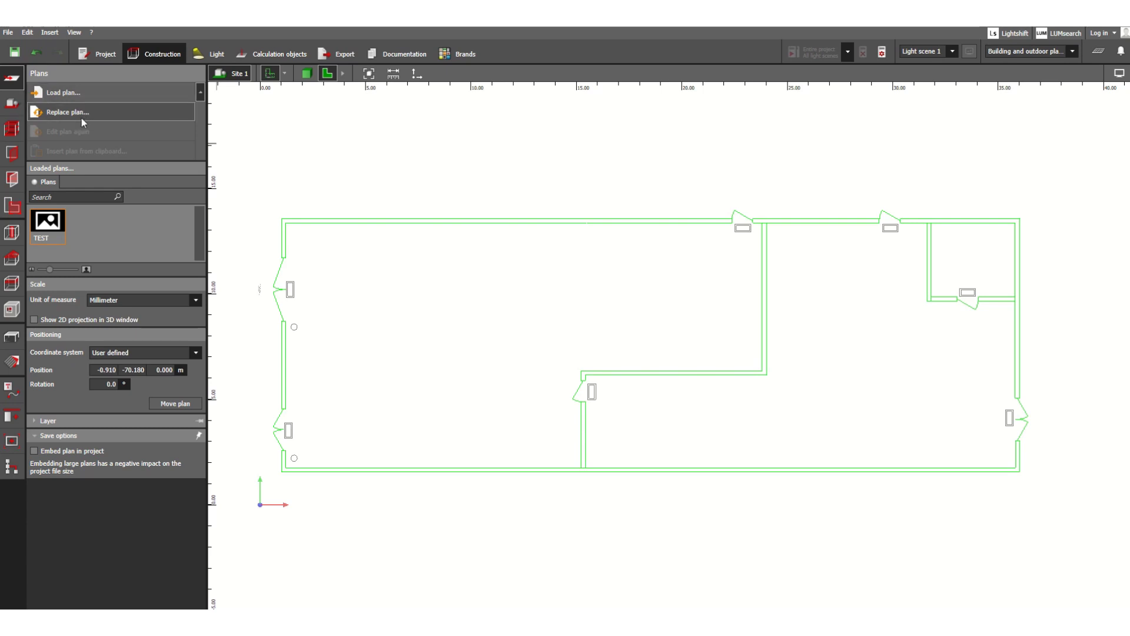
Keep millimetres as the plan unit and rename the site from Site 1 to 'Substation Building'
{"action": "left_click", "coordinate": [195, 300]}
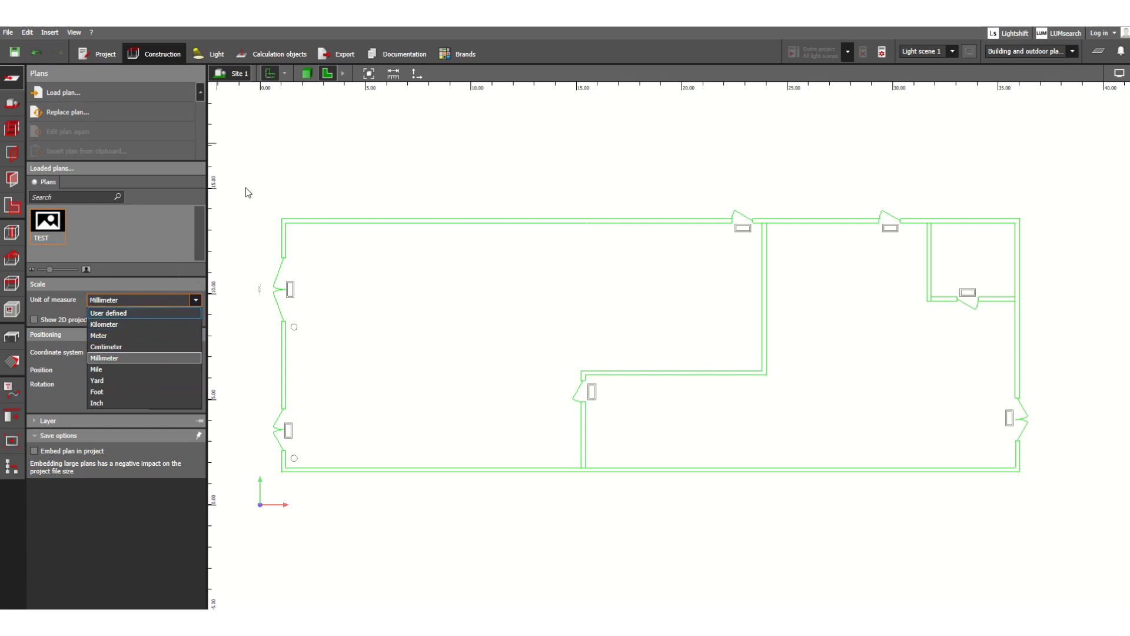
{"action": "left_click", "coordinate": [14, 106]}
{"action": "left_click", "coordinate": [13, 105]}
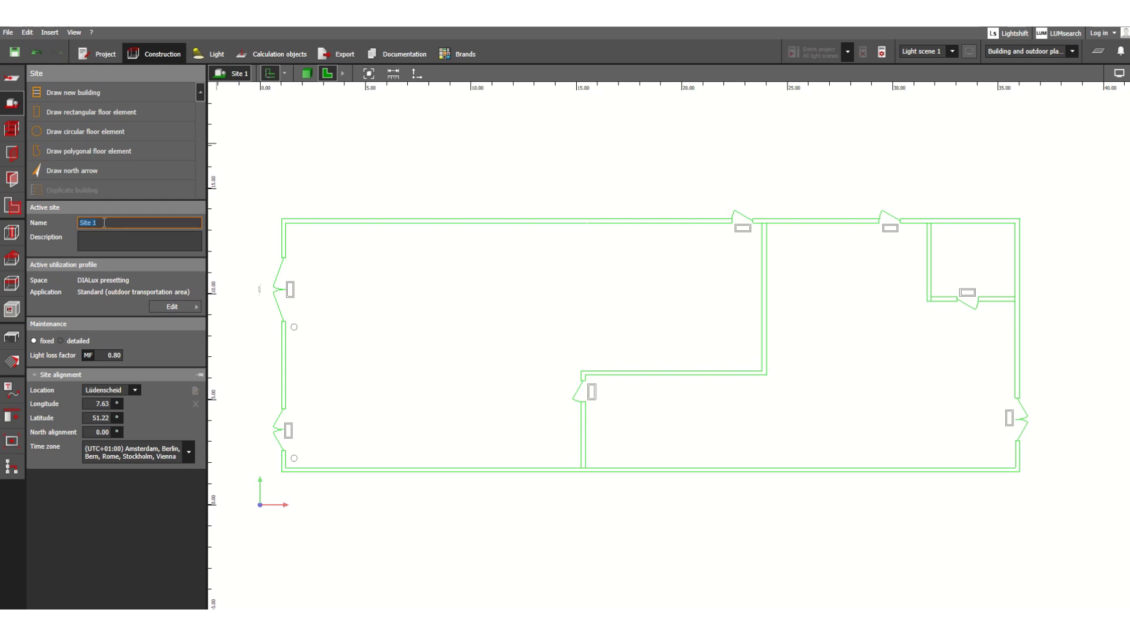
{"action": "type", "text": "Substation Building"}
{"action": "left_click", "coordinate": [133, 241]}
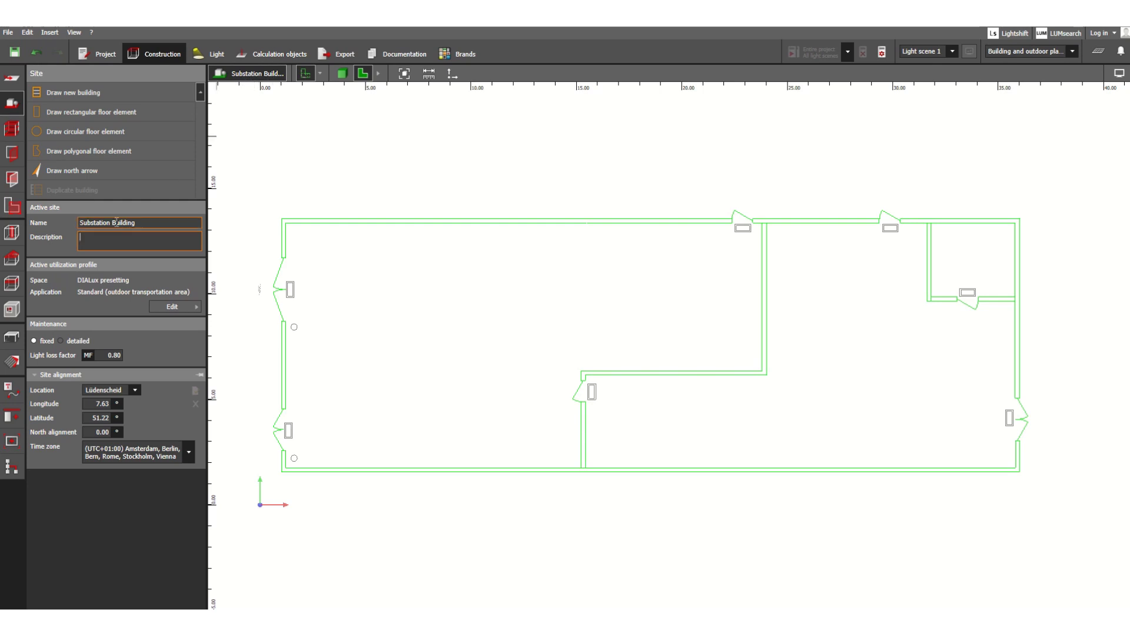
Trace a 35 m by 12 m building outline along the plan's four outer corners
{"action": "left_click", "coordinate": [72, 94]}
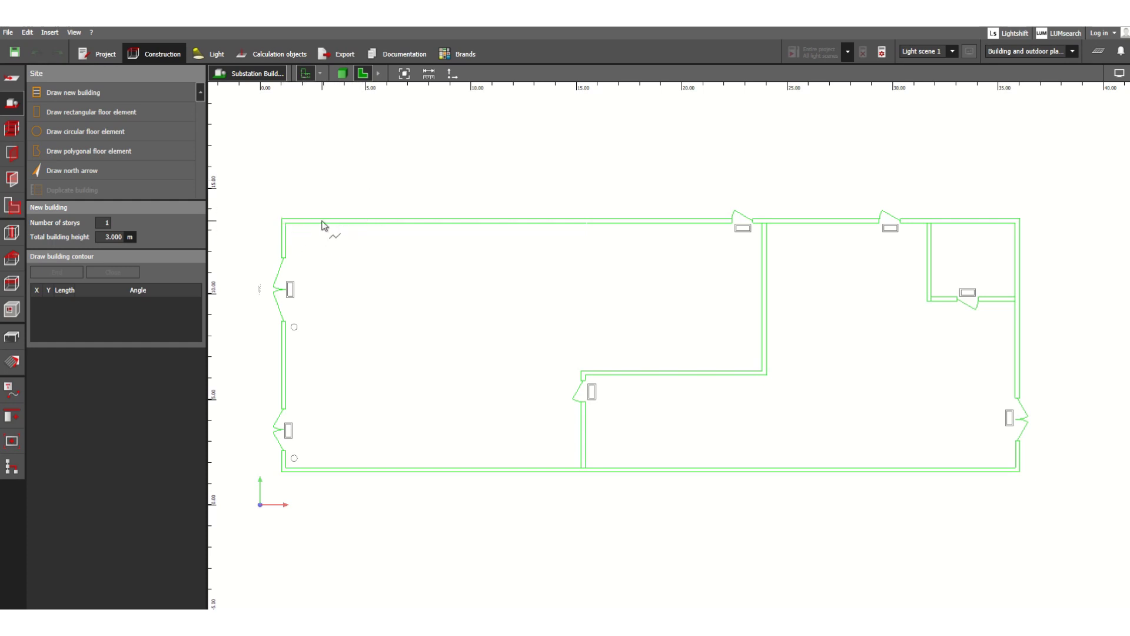
{"action": "left_click", "coordinate": [281, 223]}
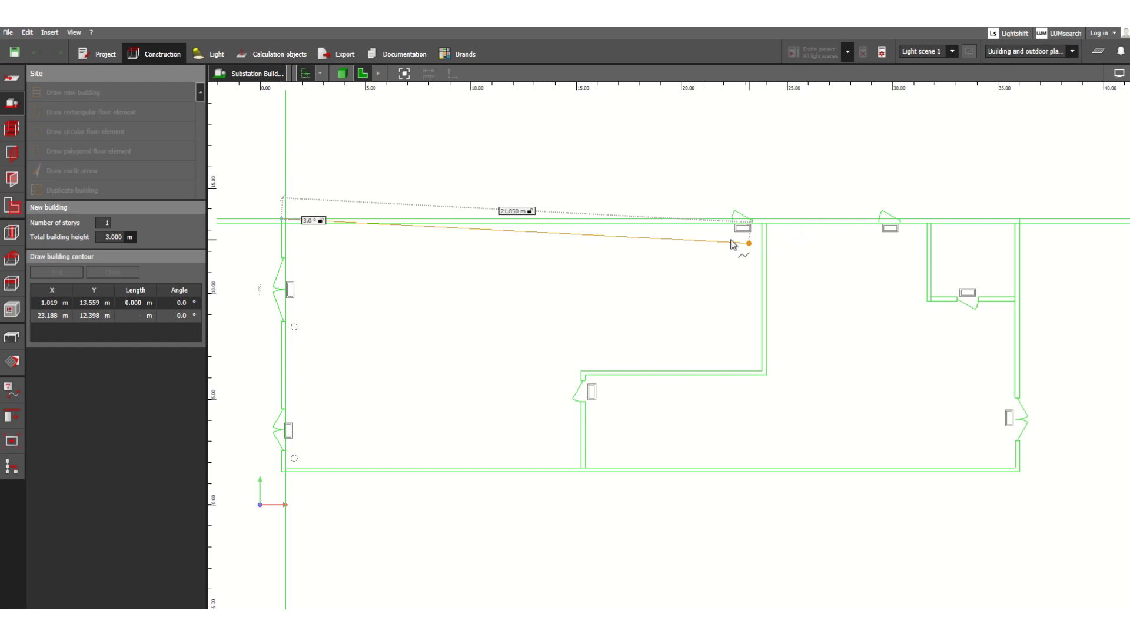
{"action": "scroll", "coordinate": [676, 245], "scroll_direction": "down", "scroll_amount": 2}
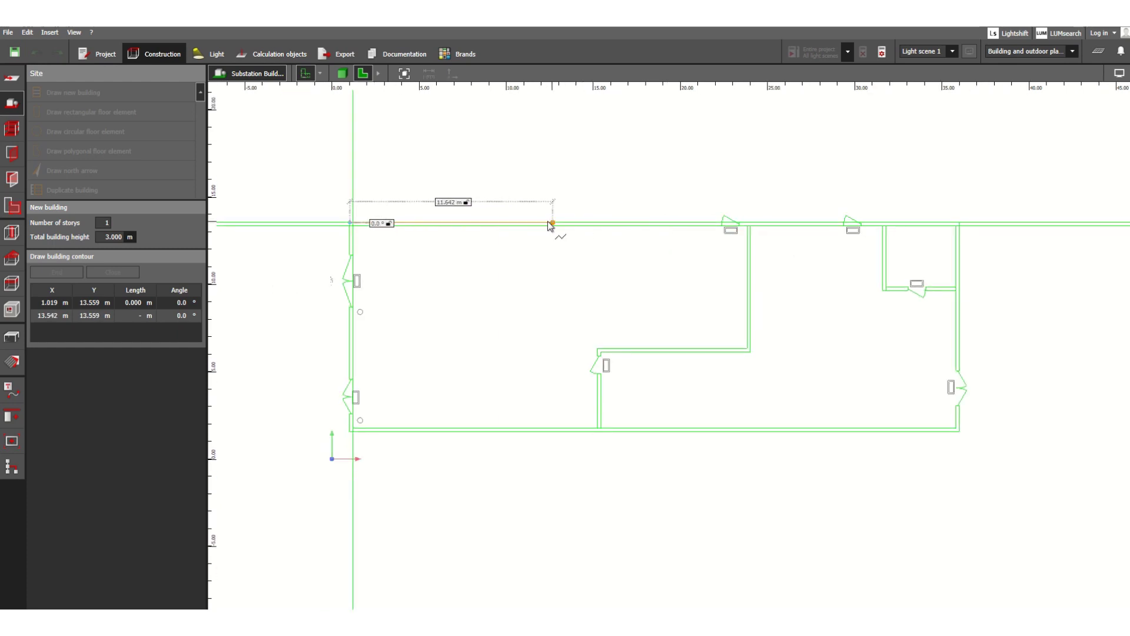
{"action": "left_click", "coordinate": [961, 224]}
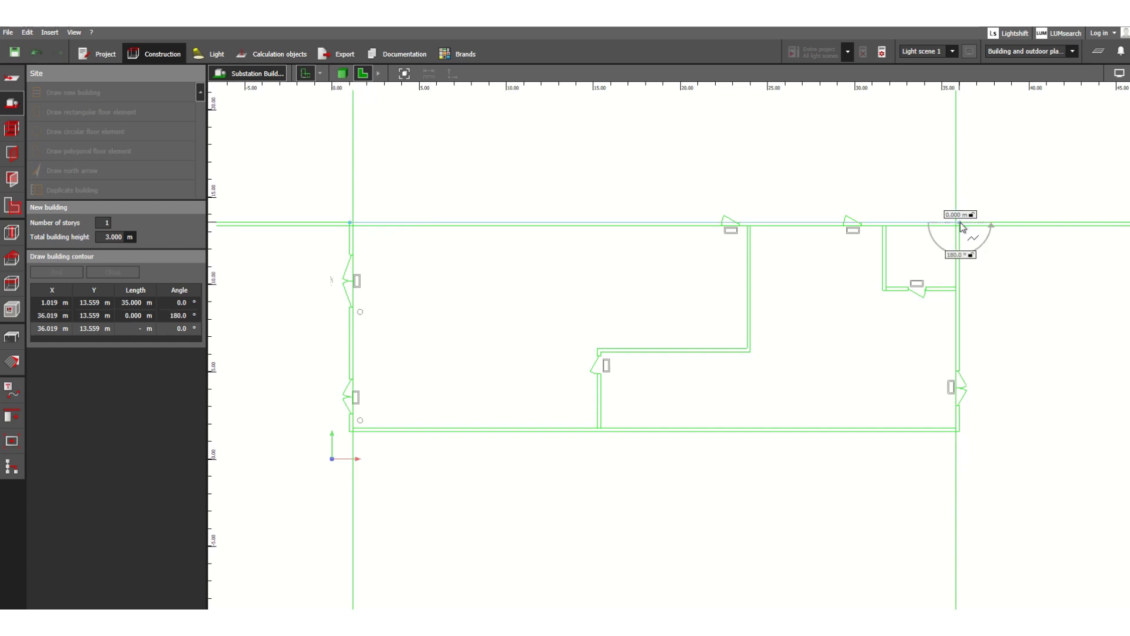
{"action": "left_click", "coordinate": [961, 432]}
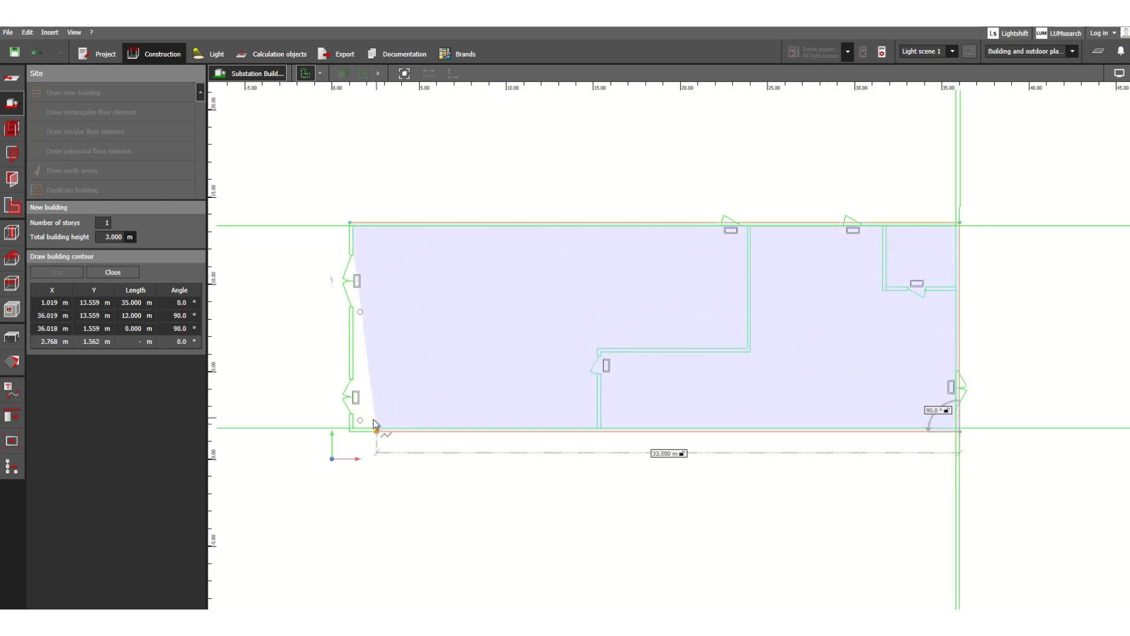
{"action": "left_click", "coordinate": [350, 433]}
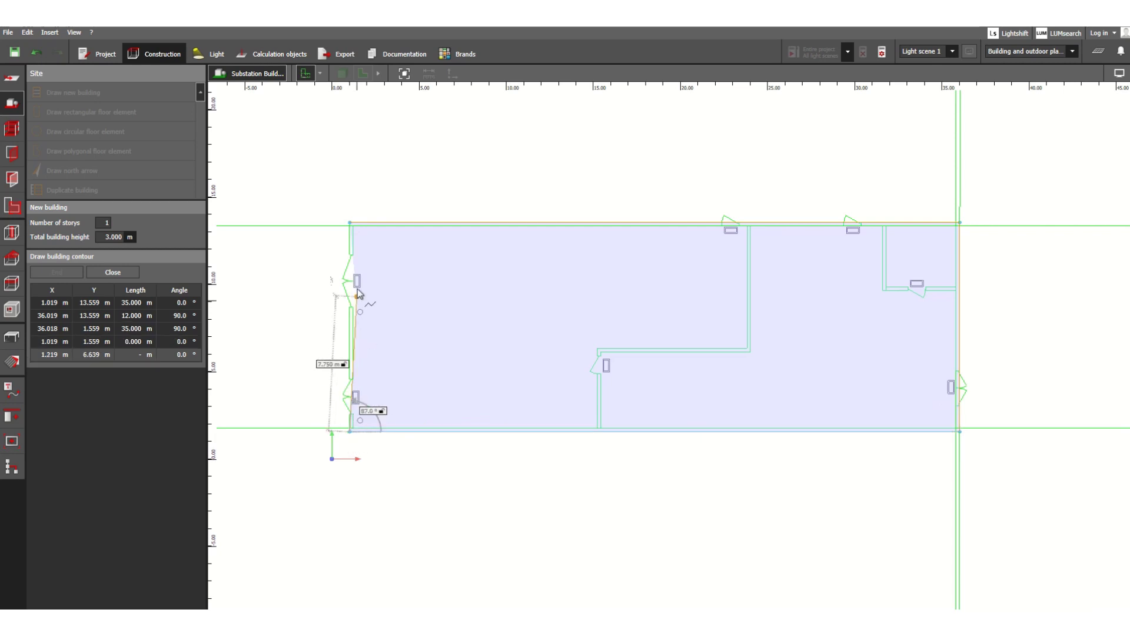
{"action": "left_click", "coordinate": [349, 223]}
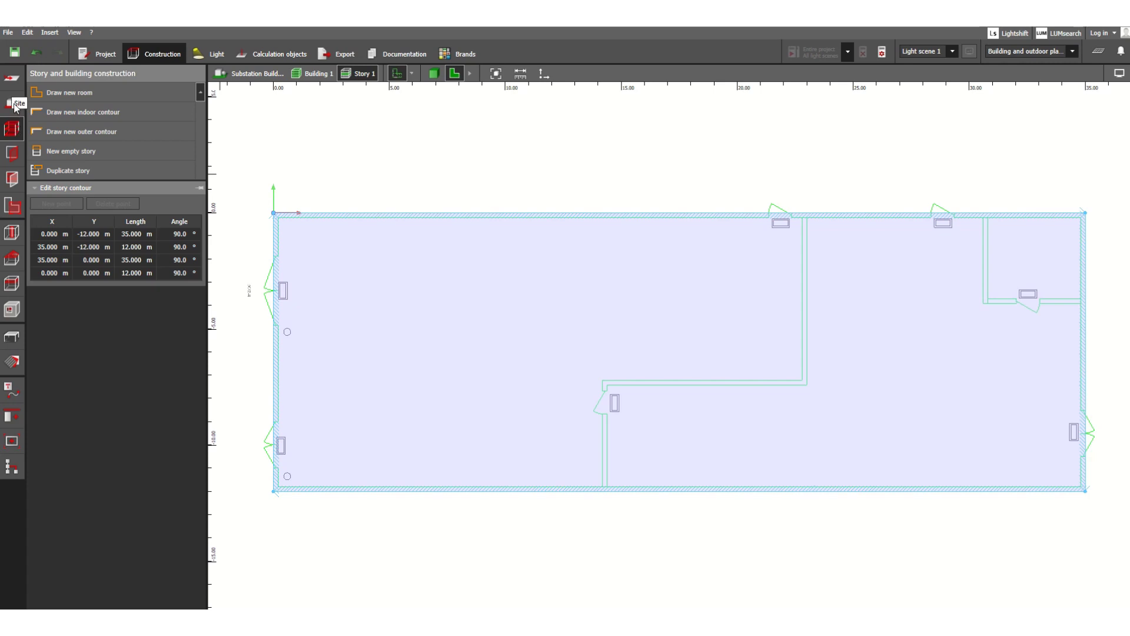
Check detailed maintenance with medium to heavy traffic pollution, then revert to fixed 0.80 light loss factor
{"action": "left_click", "coordinate": [14, 105]}
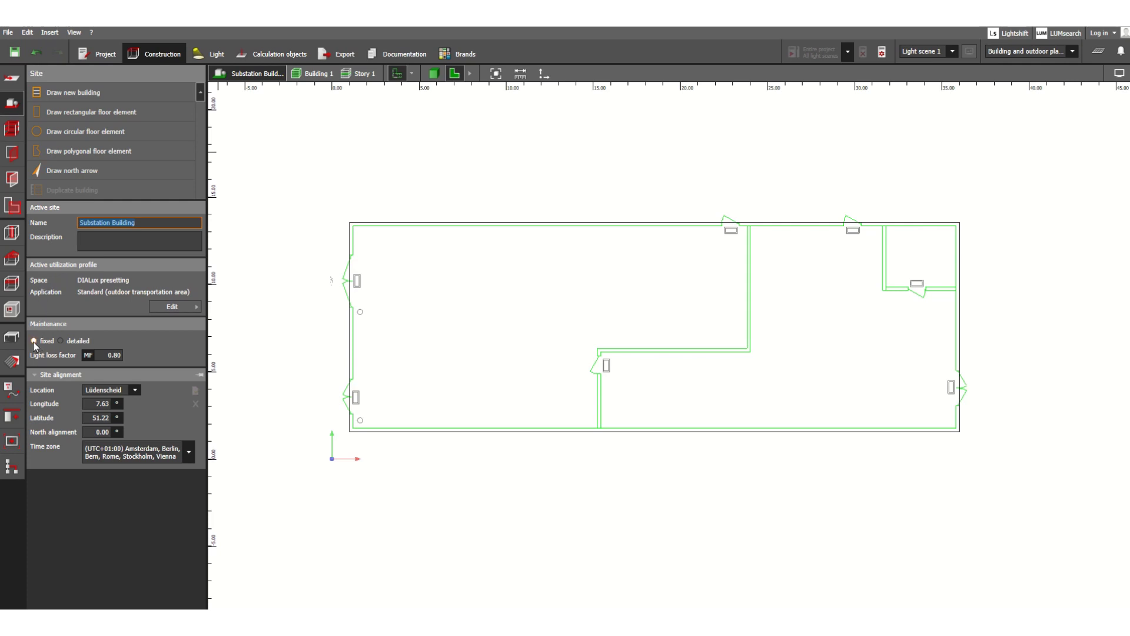
{"action": "left_click", "coordinate": [34, 341]}
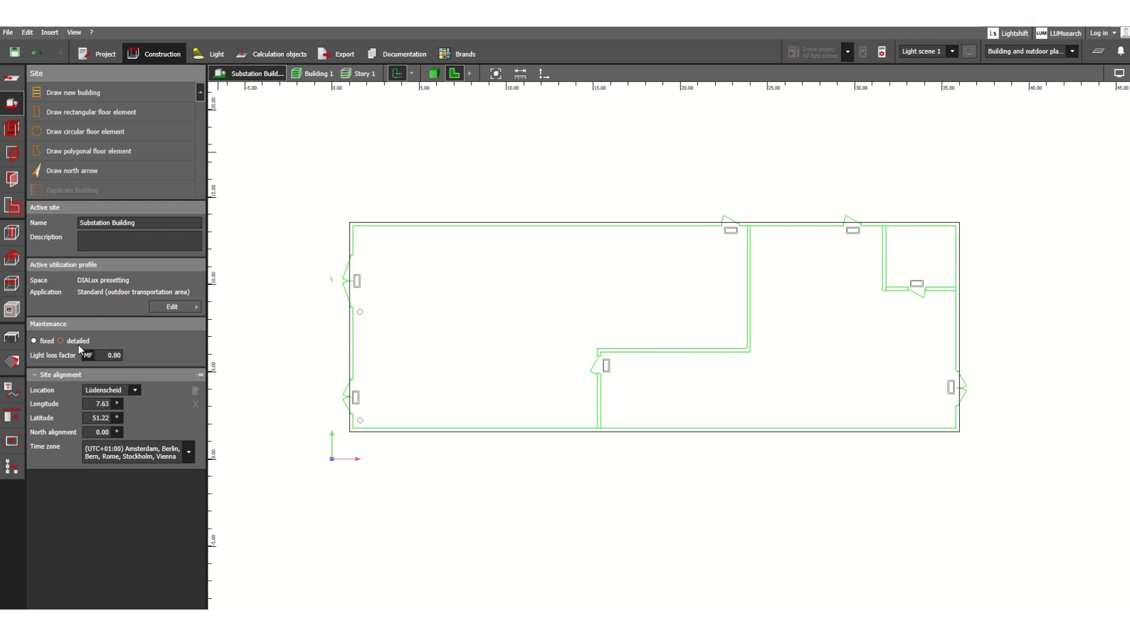
{"action": "left_click", "coordinate": [60, 341]}
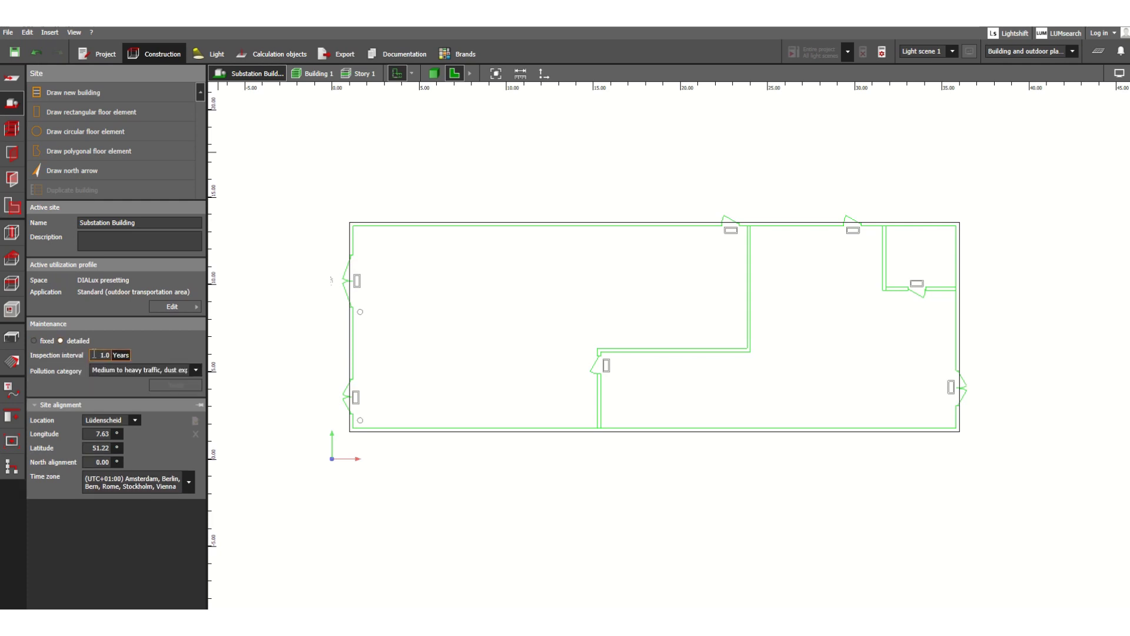
{"action": "left_click", "coordinate": [192, 371]}
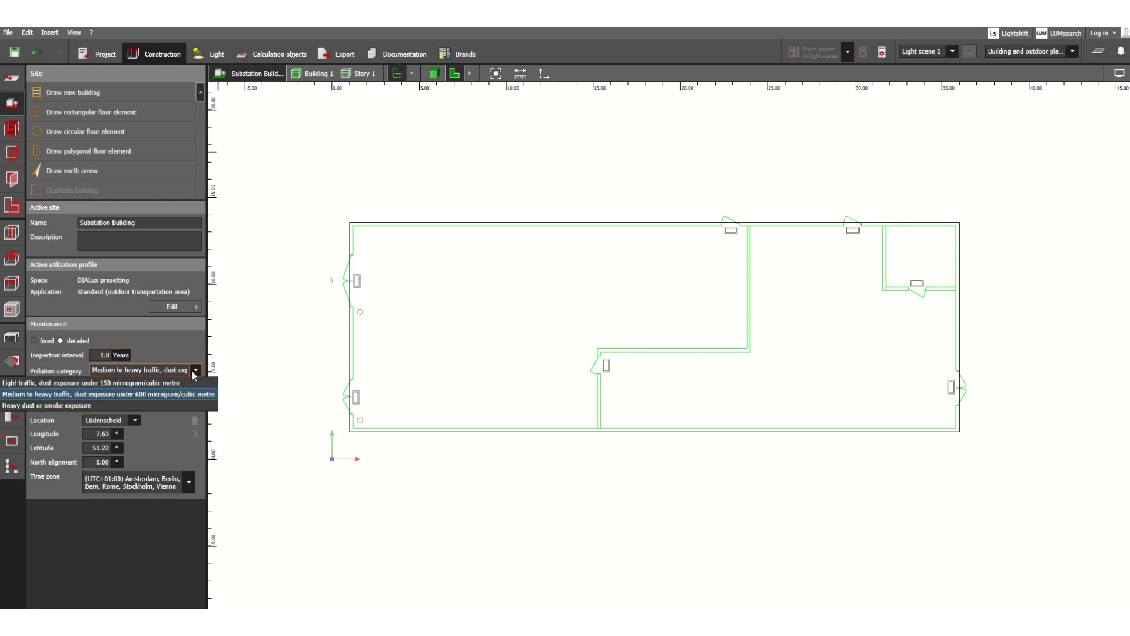
{"action": "left_click", "coordinate": [174, 373]}
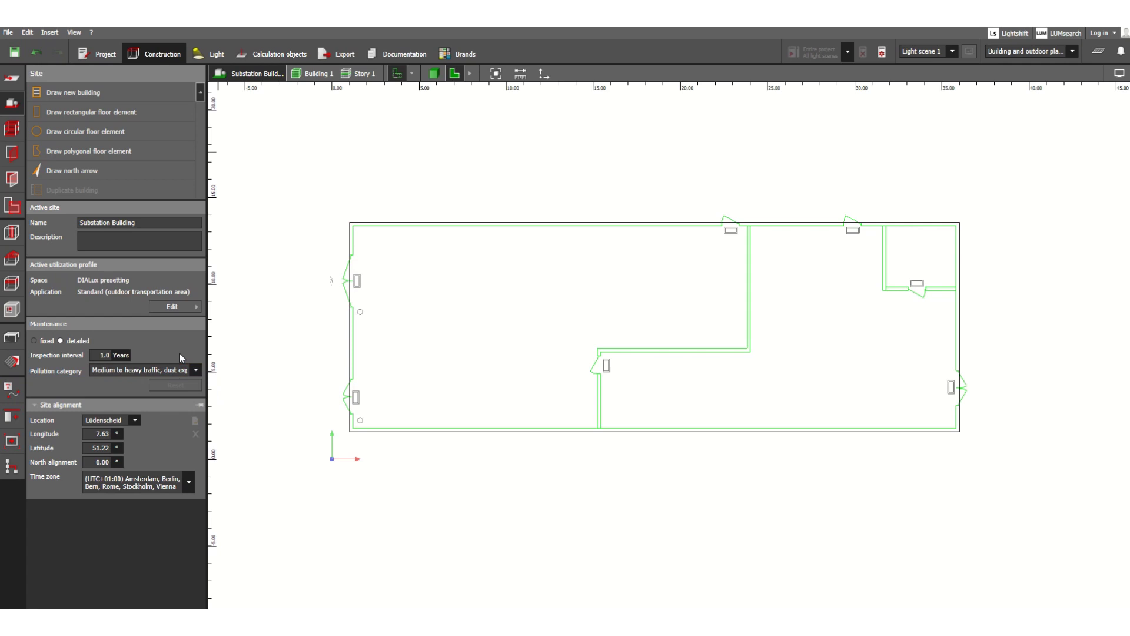
{"action": "left_click", "coordinate": [34, 341]}
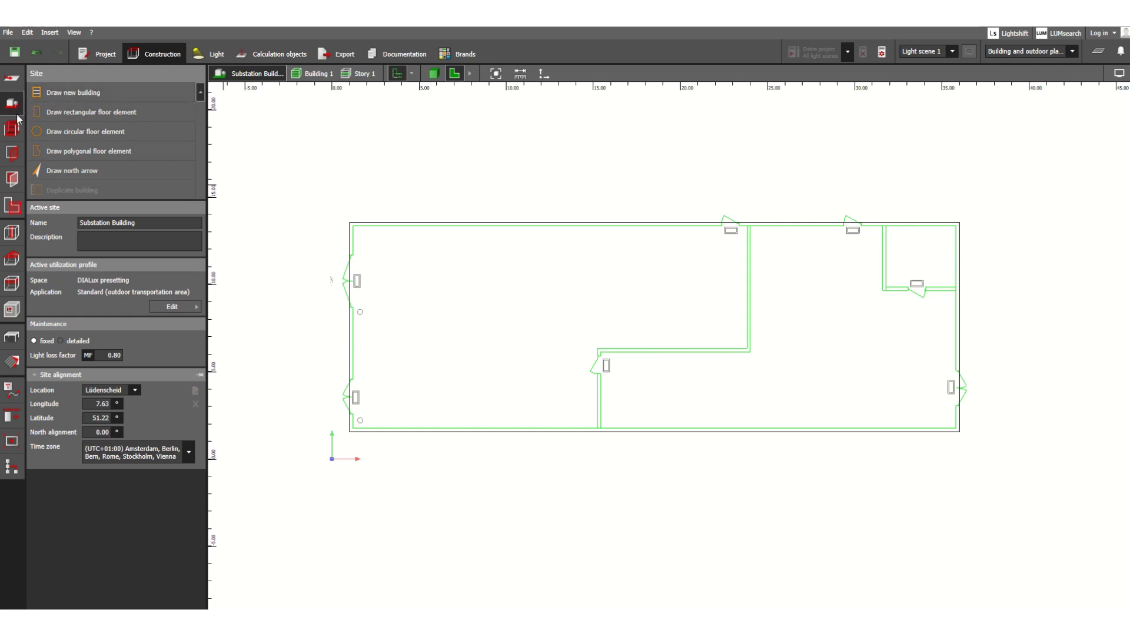
Name Building 1's story 'Ground Floor', keeping 2.800 m height and 0.200 m floor thickness
{"action": "left_click", "coordinate": [14, 132]}
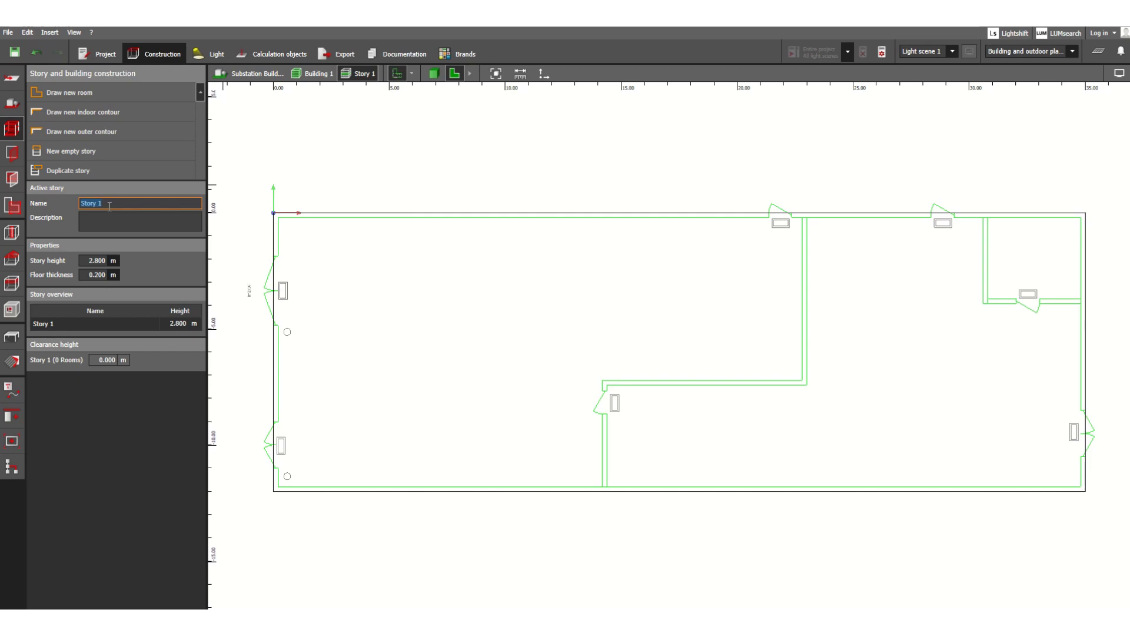
{"action": "type", "text": "Ground Floor"}
{"action": "left_click", "coordinate": [164, 228]}
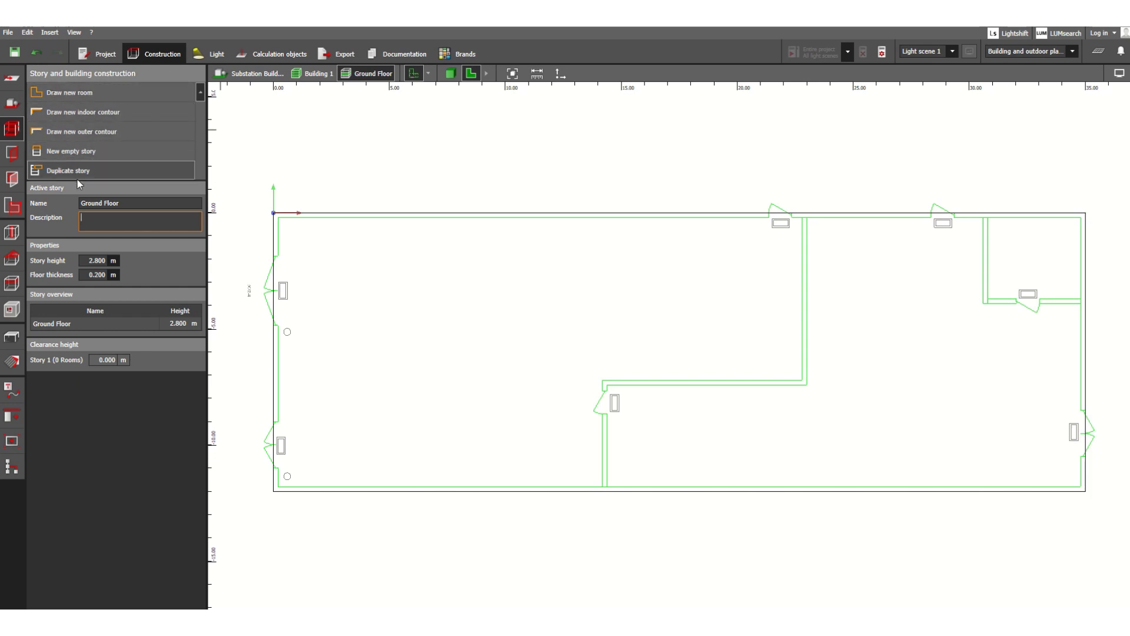
Trace the L-shaped room over the plan's left section and close the polygon as Room 1
{"action": "left_click", "coordinate": [72, 93]}
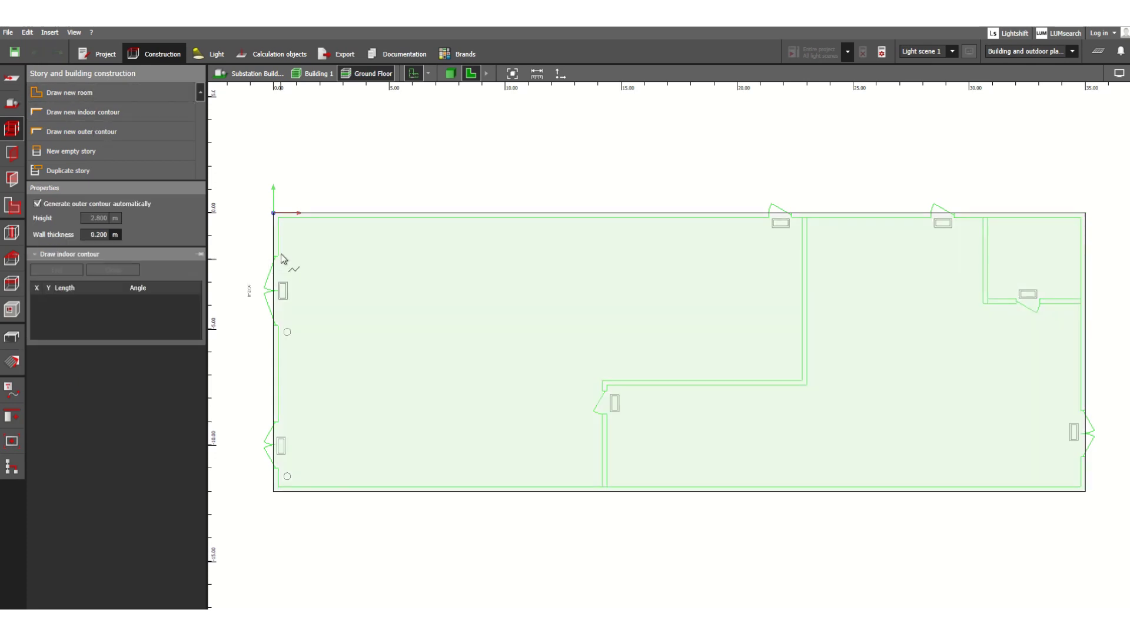
{"action": "left_click", "coordinate": [279, 219]}
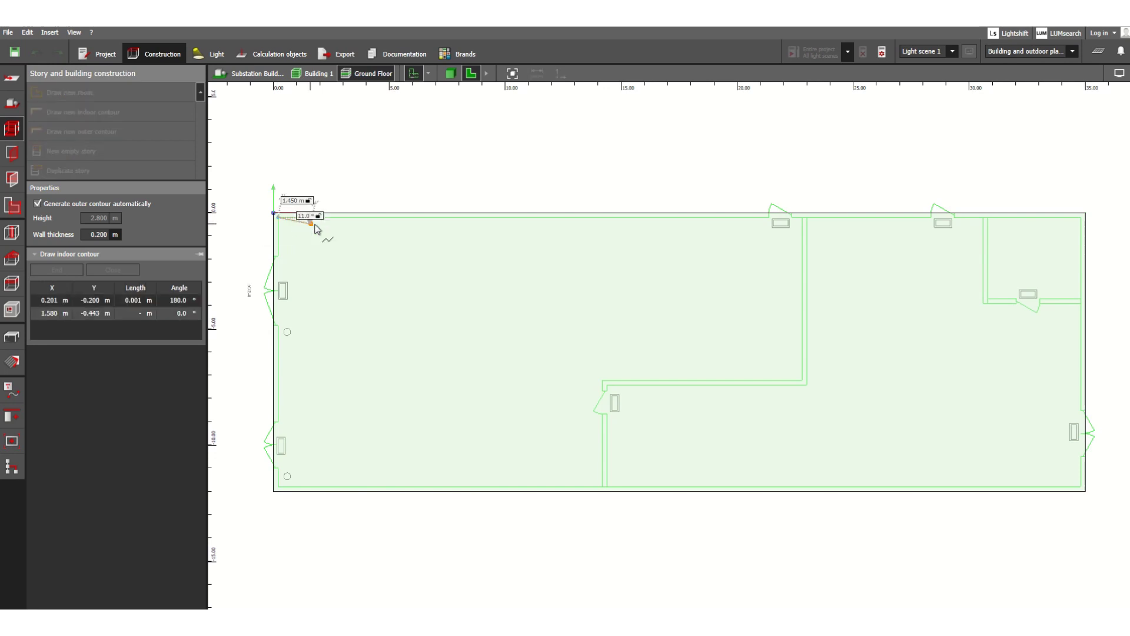
{"action": "left_click", "coordinate": [802, 219]}
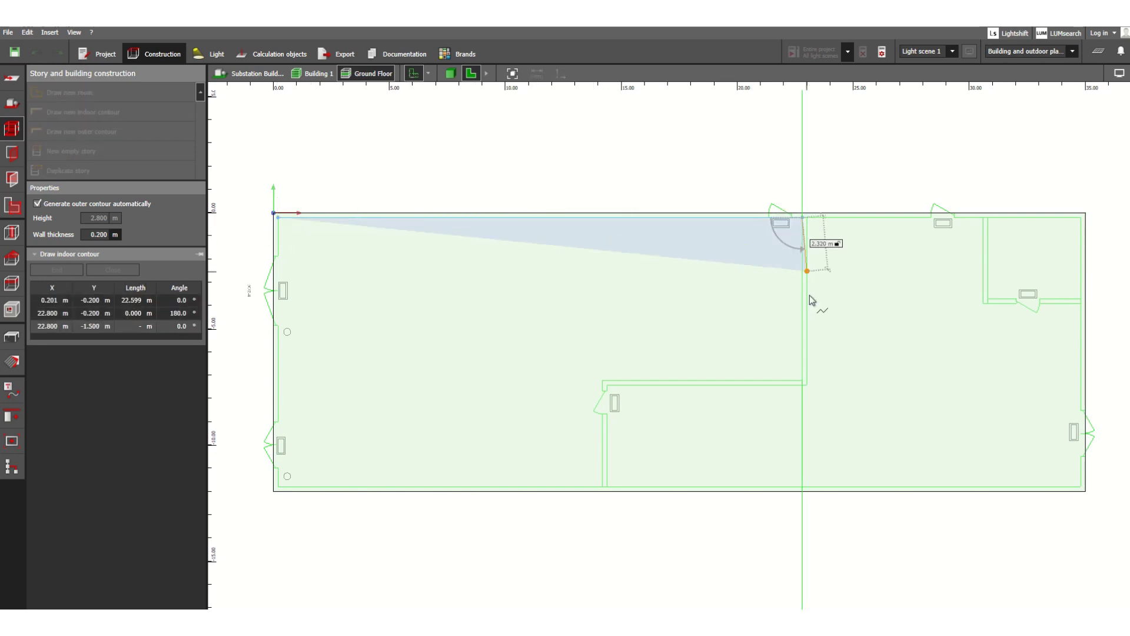
{"action": "left_click", "coordinate": [802, 380]}
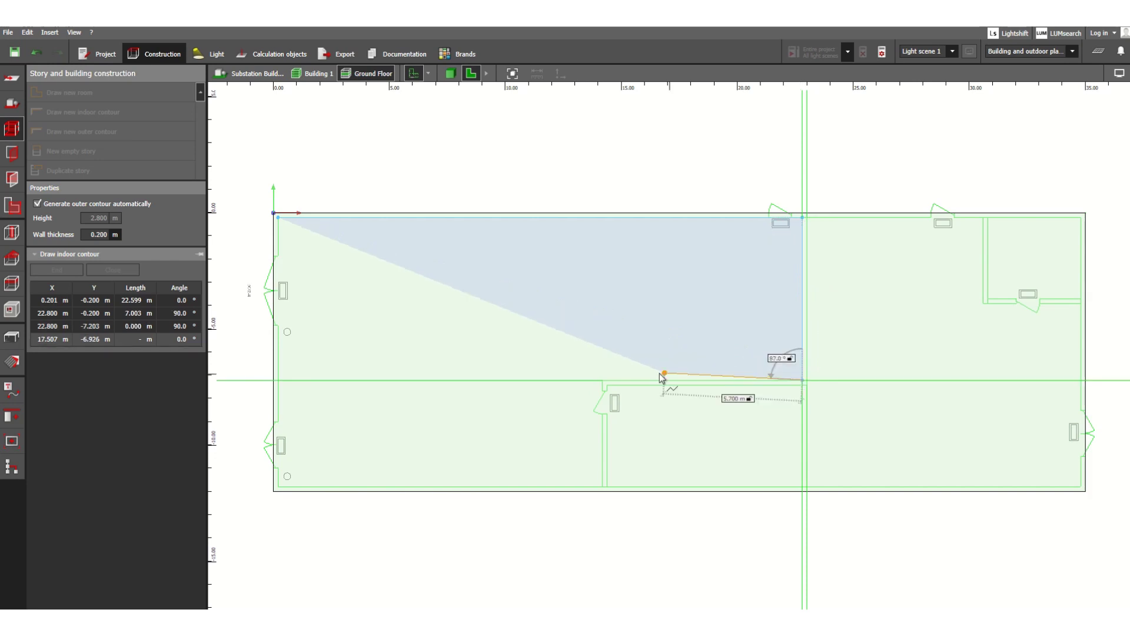
{"action": "left_click", "coordinate": [604, 380]}
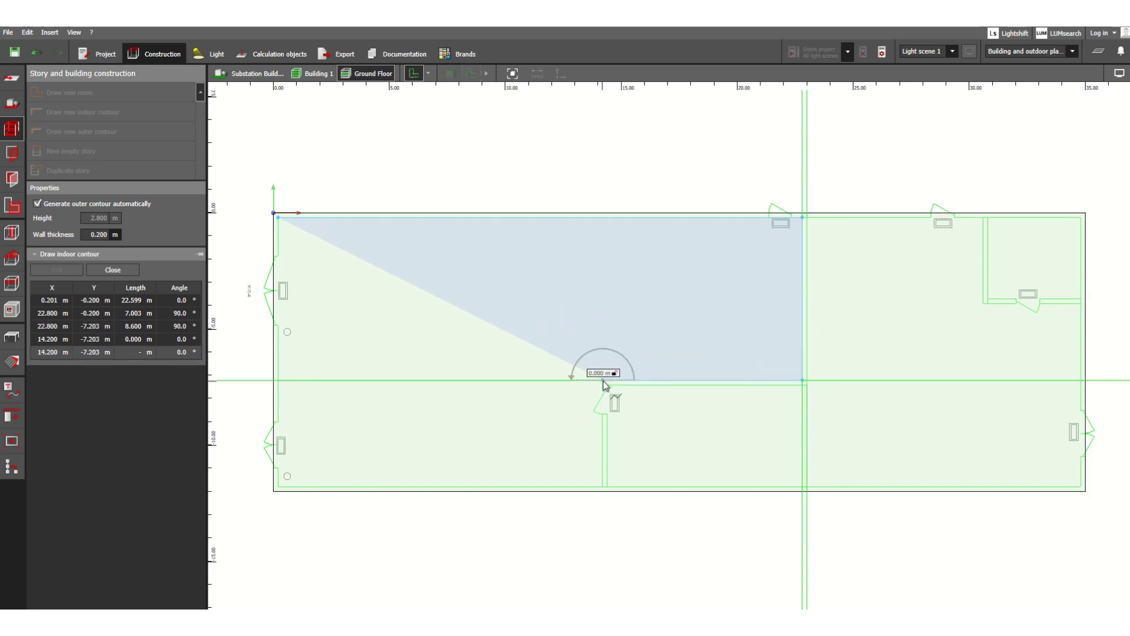
{"action": "left_click", "coordinate": [604, 487]}
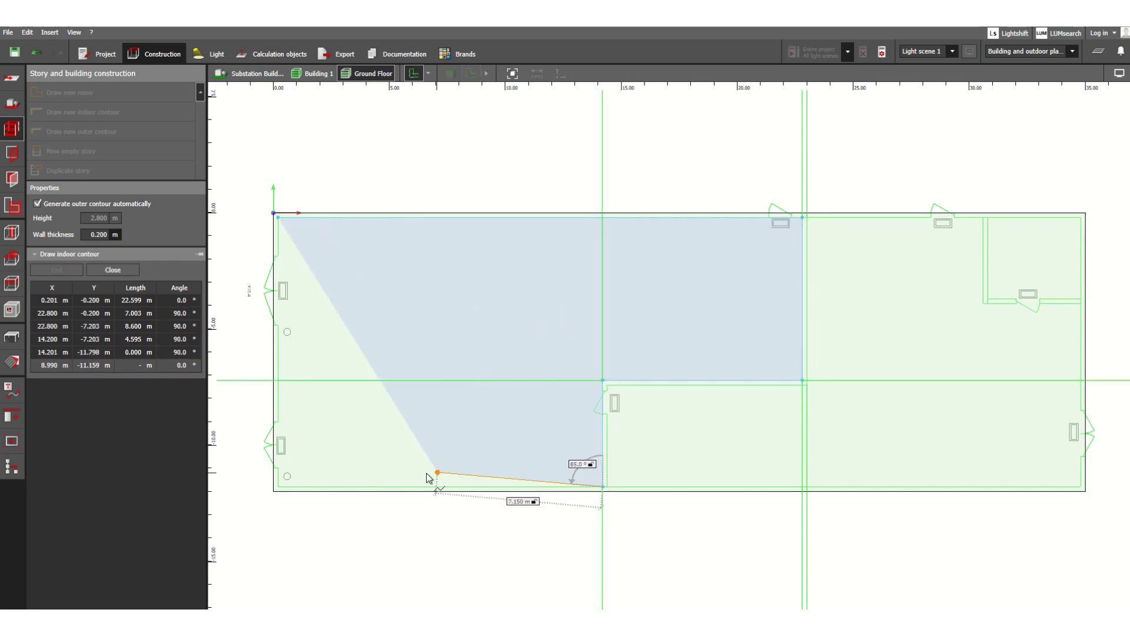
{"action": "left_click", "coordinate": [278, 487]}
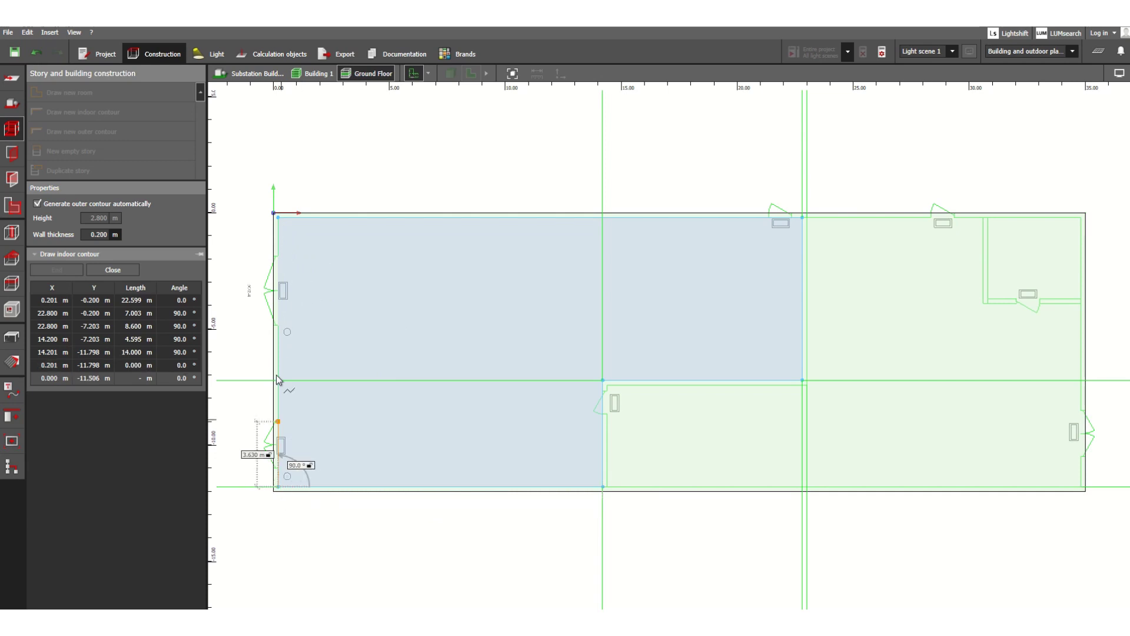
{"action": "left_click", "coordinate": [278, 219]}
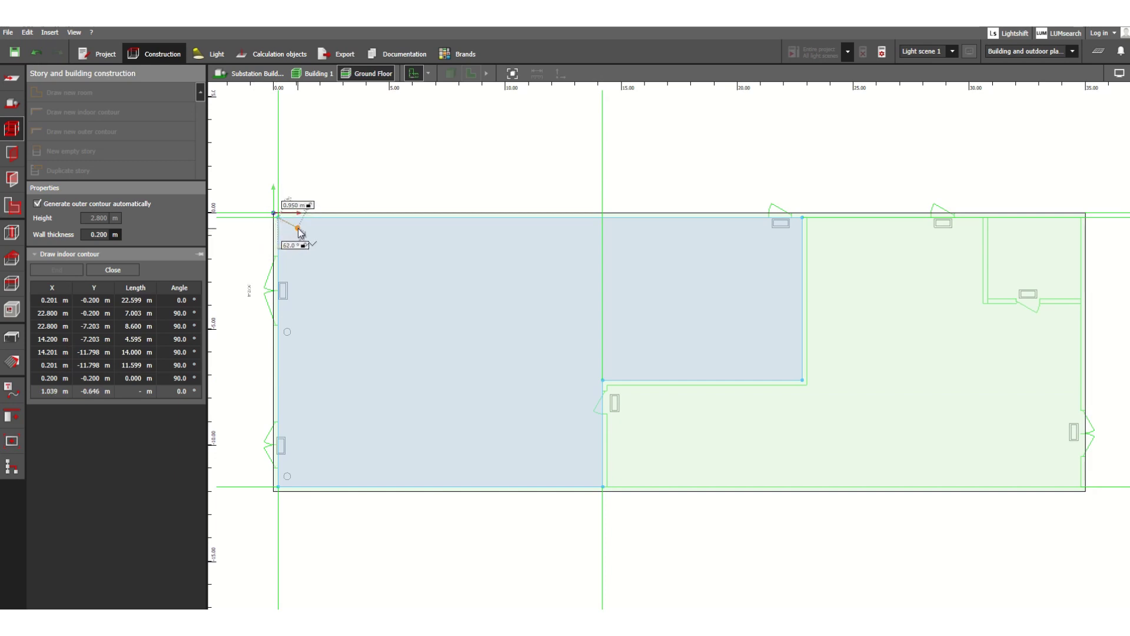
{"action": "right_click", "coordinate": [300, 232]}
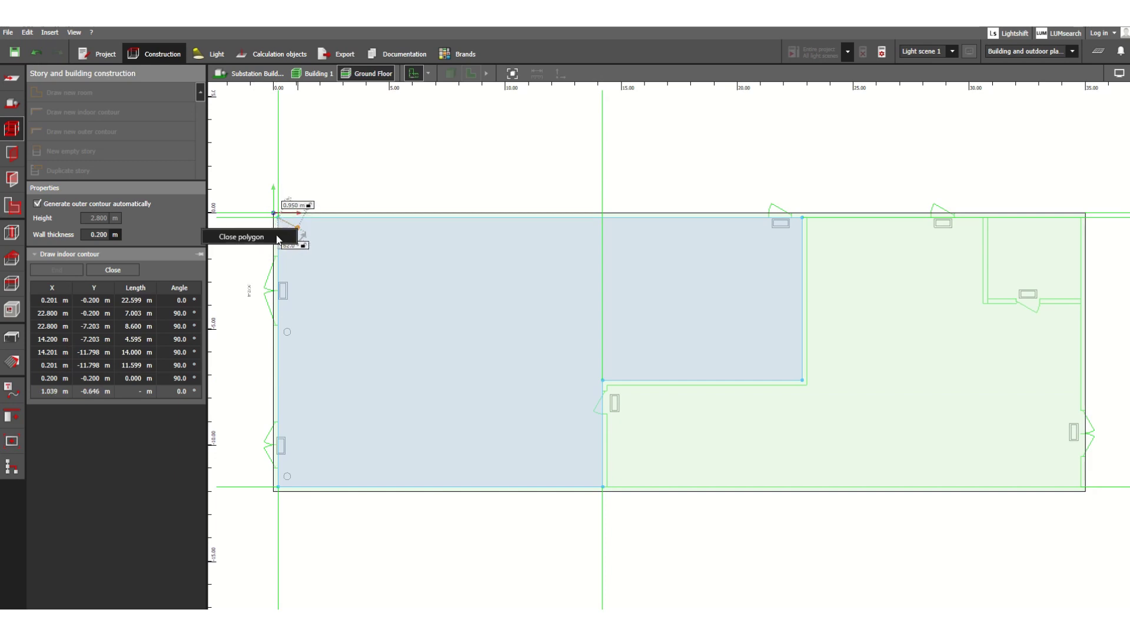
{"action": "left_click", "coordinate": [241, 236]}
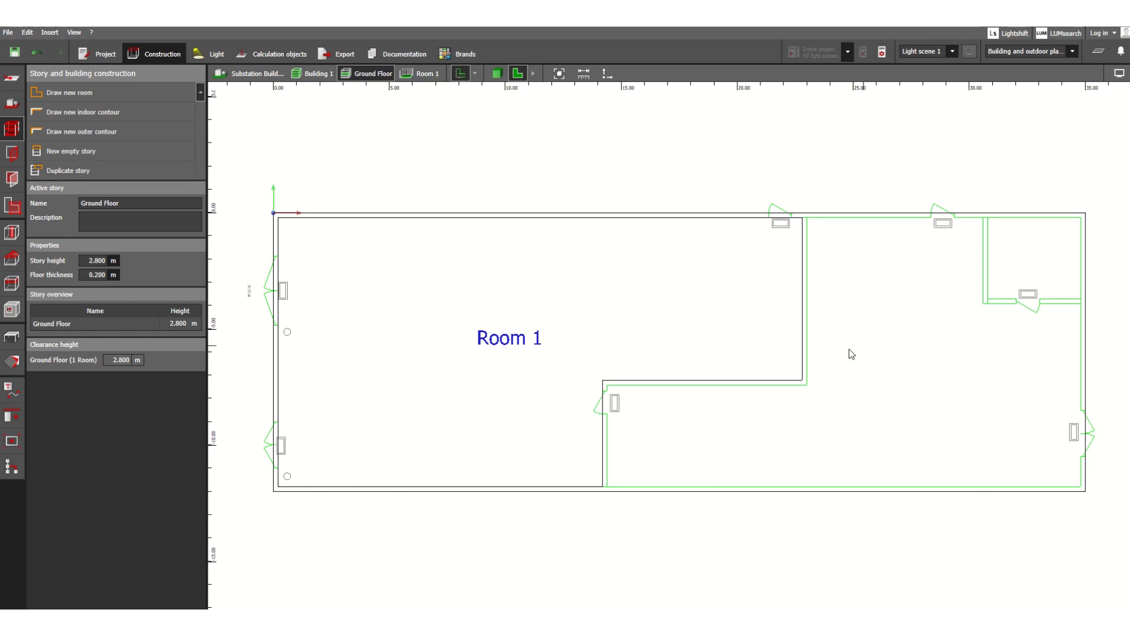
Draw a room outline that includes the small top-right room, then discard it
{"action": "left_click", "coordinate": [58, 94]}
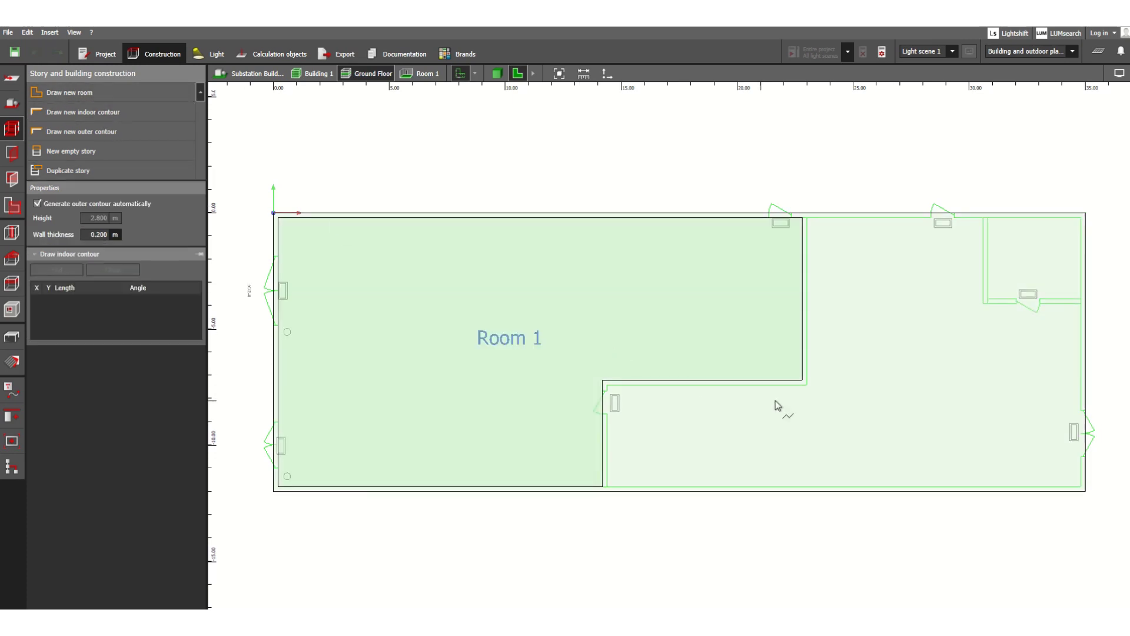
{"action": "left_click", "coordinate": [982, 217]}
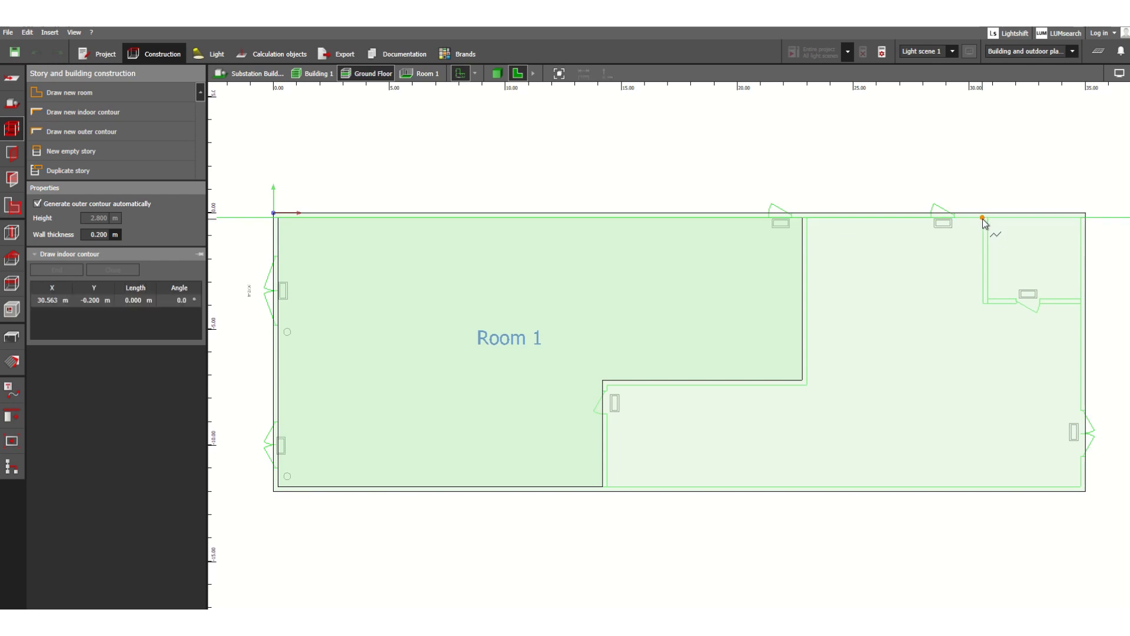
{"action": "left_click", "coordinate": [807, 218]}
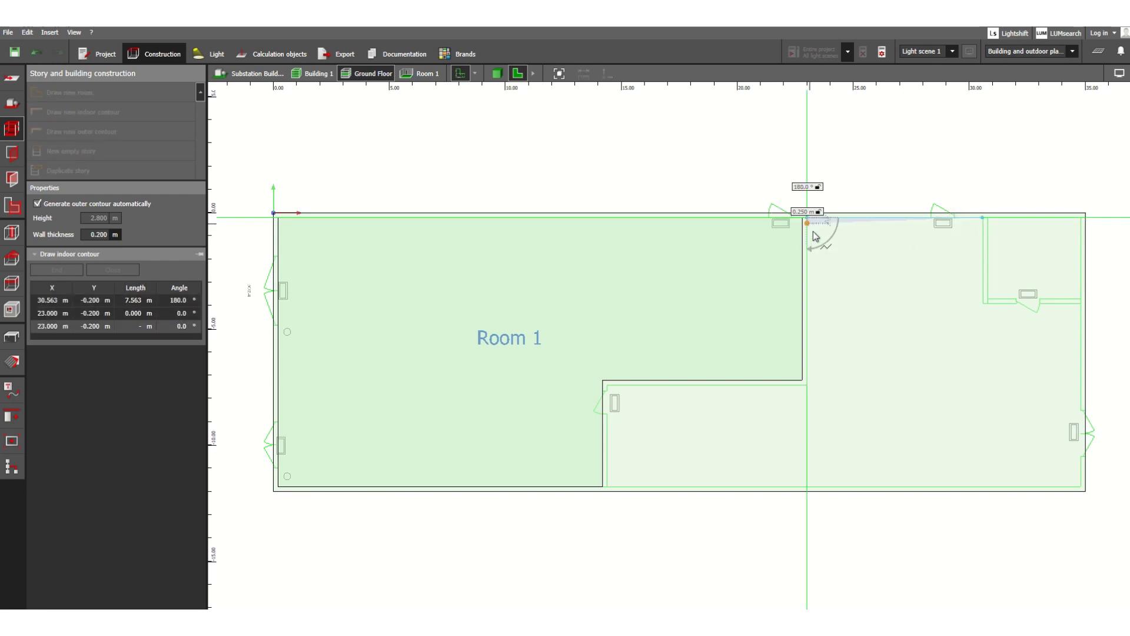
{"action": "left_click", "coordinate": [807, 386]}
{"action": "left_click", "coordinate": [608, 387]}
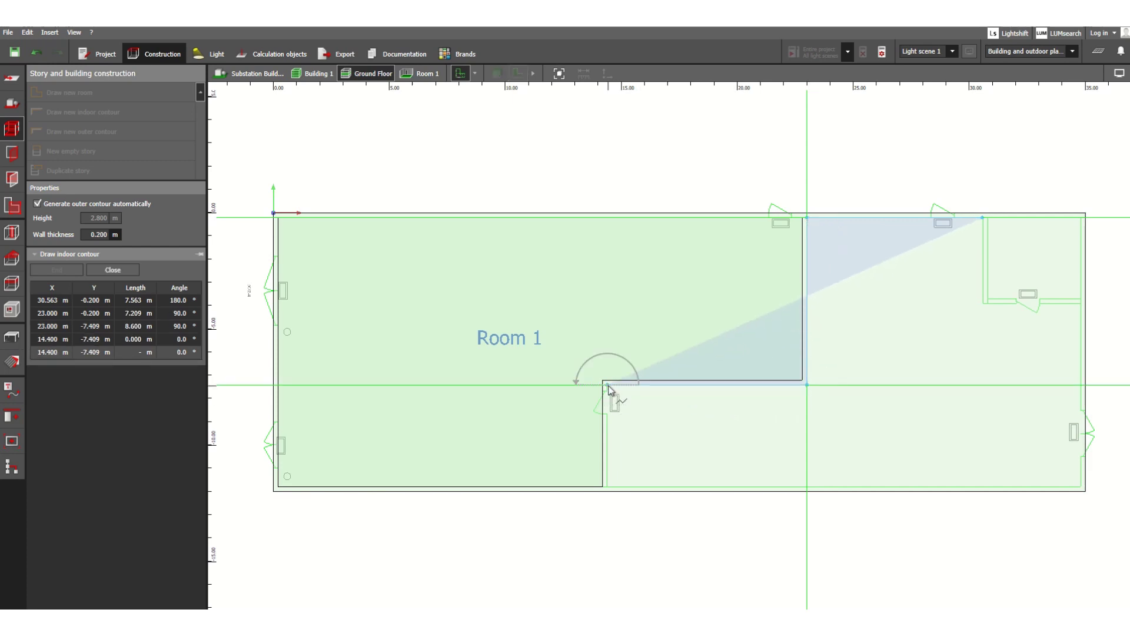
{"action": "left_click", "coordinate": [609, 487]}
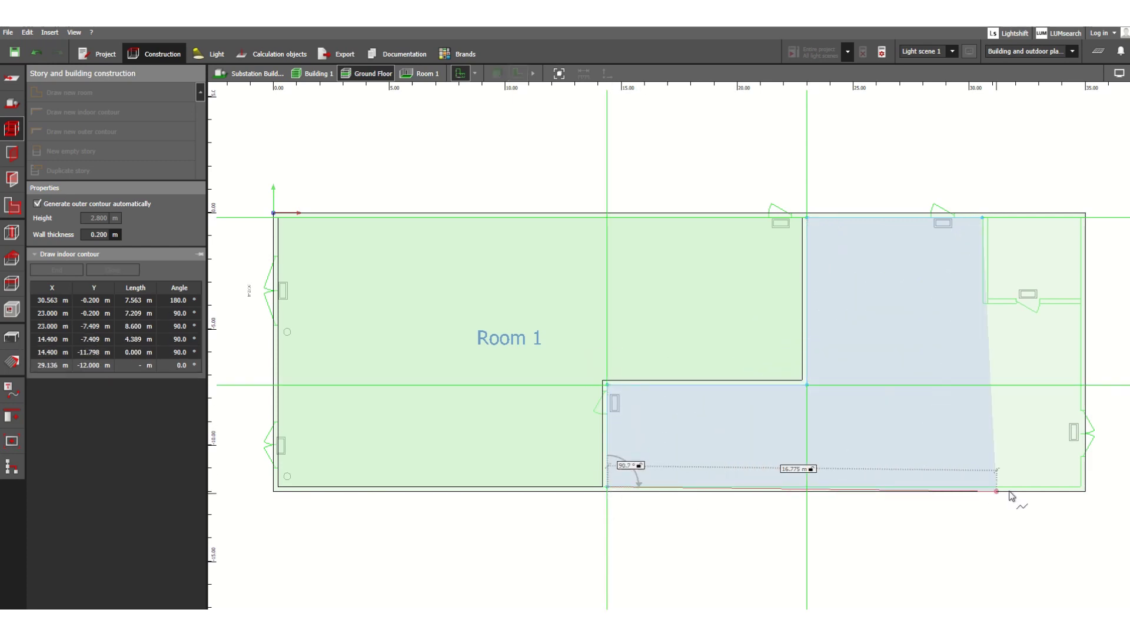
{"action": "left_click", "coordinate": [1080, 488]}
{"action": "left_click", "coordinate": [1082, 219]}
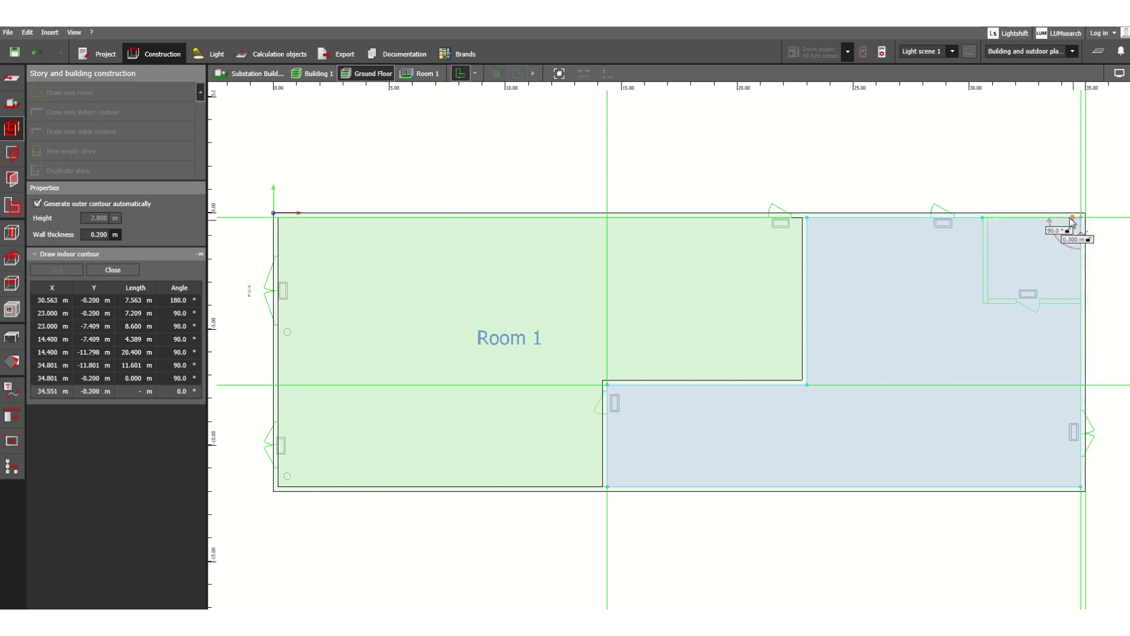
{"action": "key", "text": "Escape"}
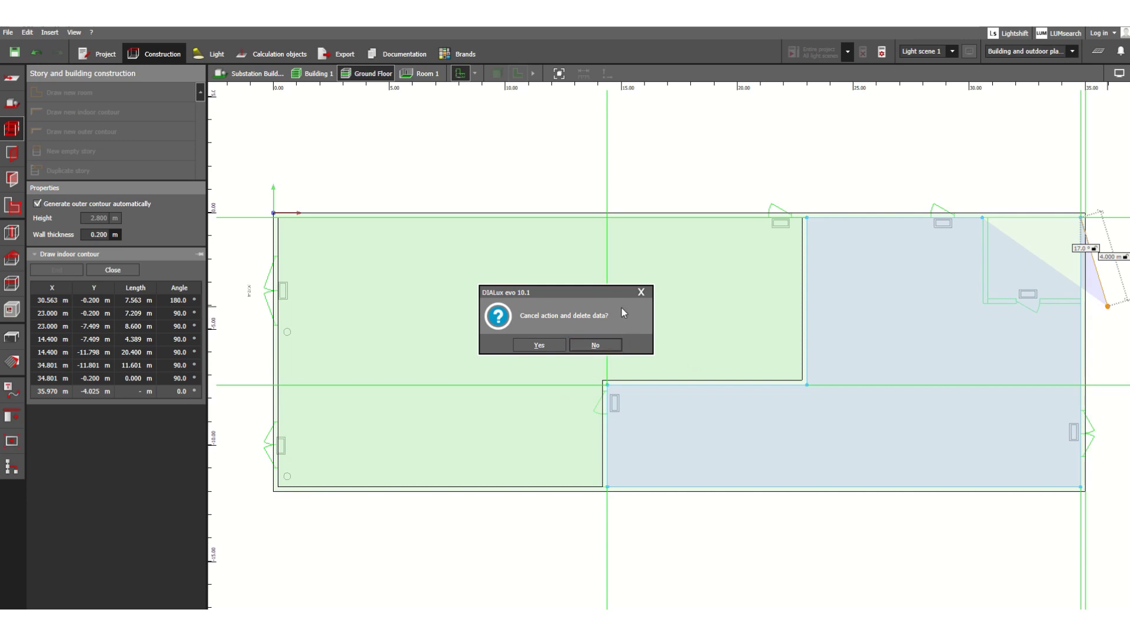
{"action": "left_click", "coordinate": [538, 345]}
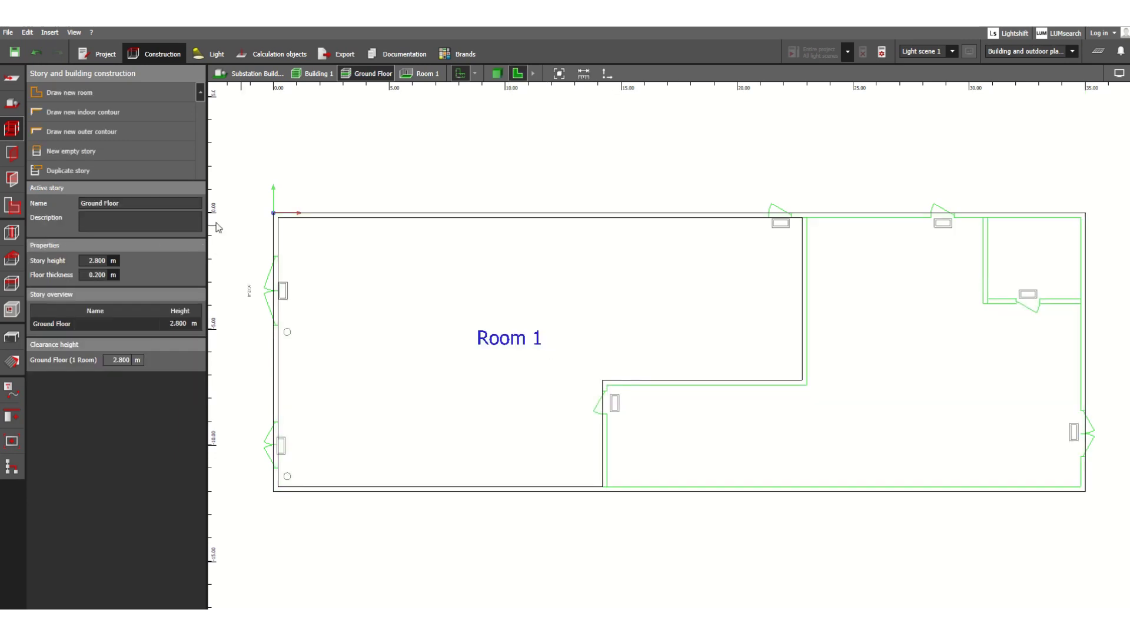
Redraw the right-section outline around the small top-right room and close it as Room 2
{"action": "left_click", "coordinate": [83, 112]}
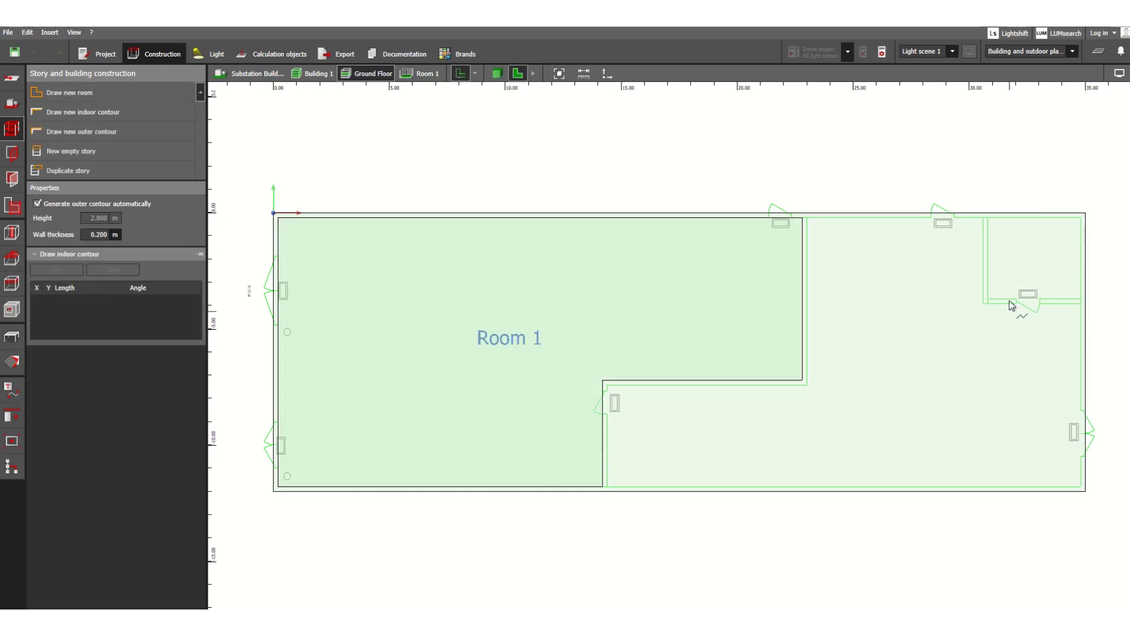
{"action": "left_click", "coordinate": [981, 222]}
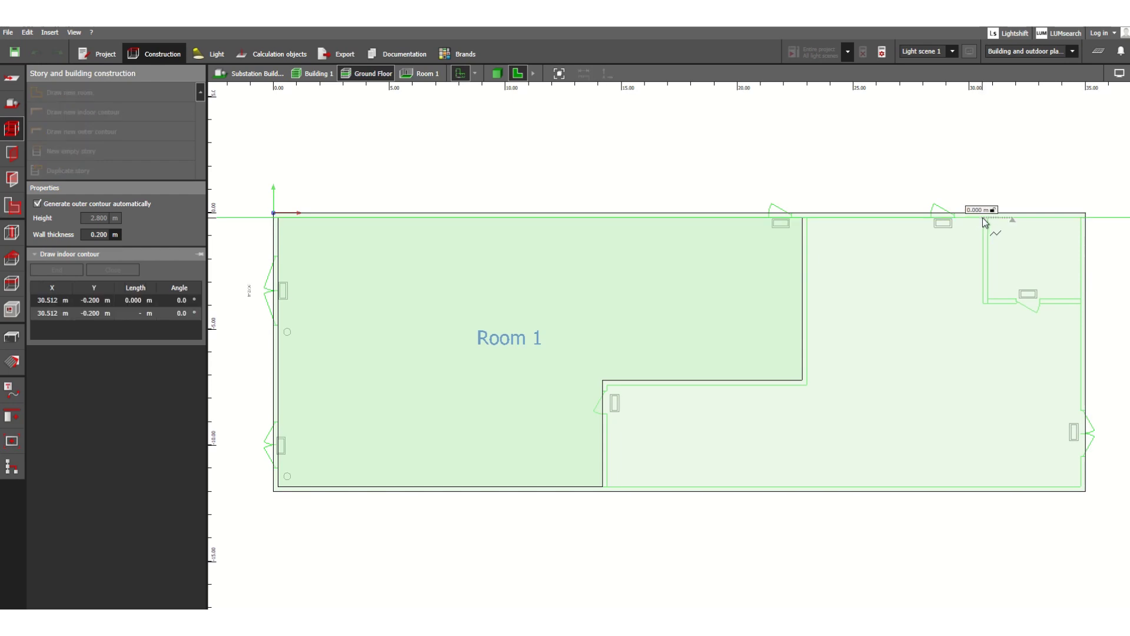
{"action": "left_click", "coordinate": [984, 304]}
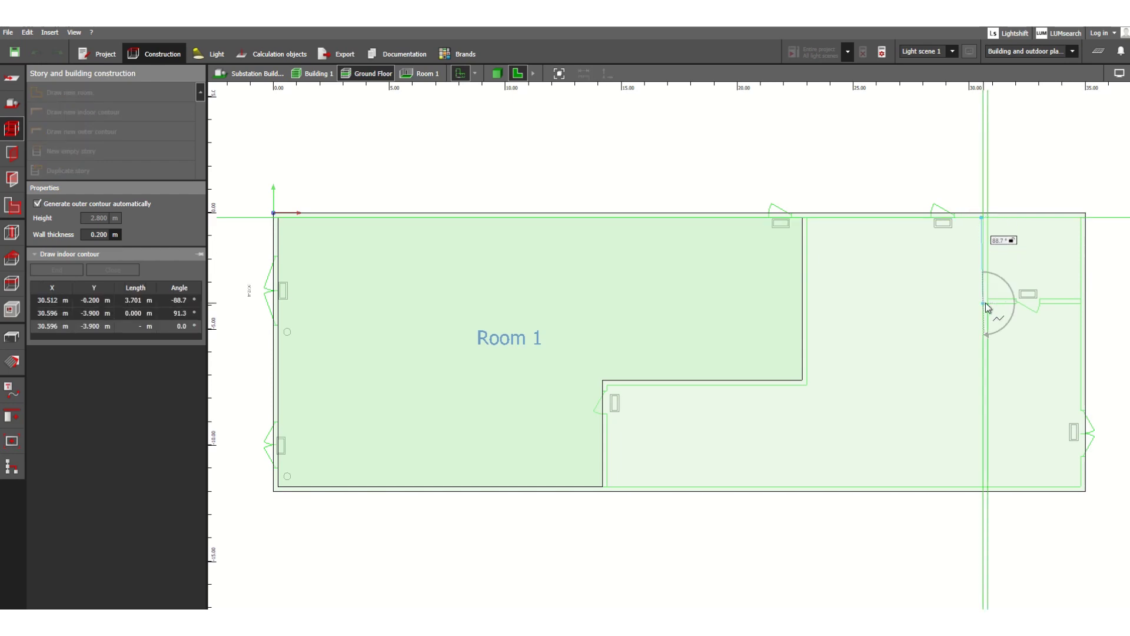
{"action": "left_click", "coordinate": [1081, 304]}
{"action": "left_click", "coordinate": [1082, 487]}
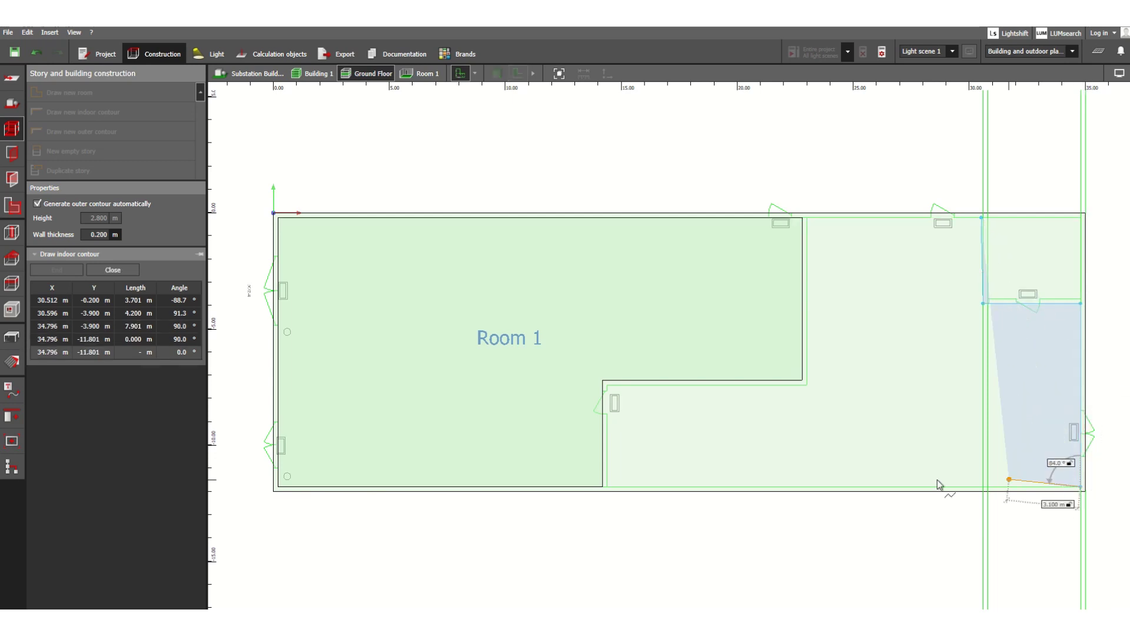
{"action": "left_click", "coordinate": [609, 488]}
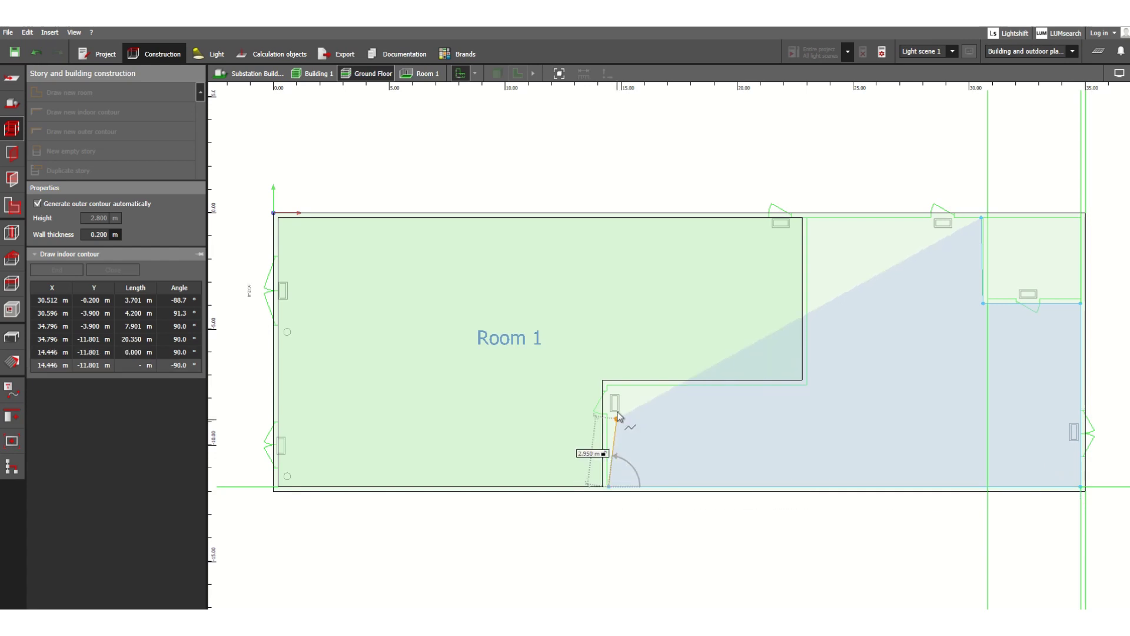
{"action": "left_click", "coordinate": [607, 385]}
{"action": "left_click", "coordinate": [807, 385]}
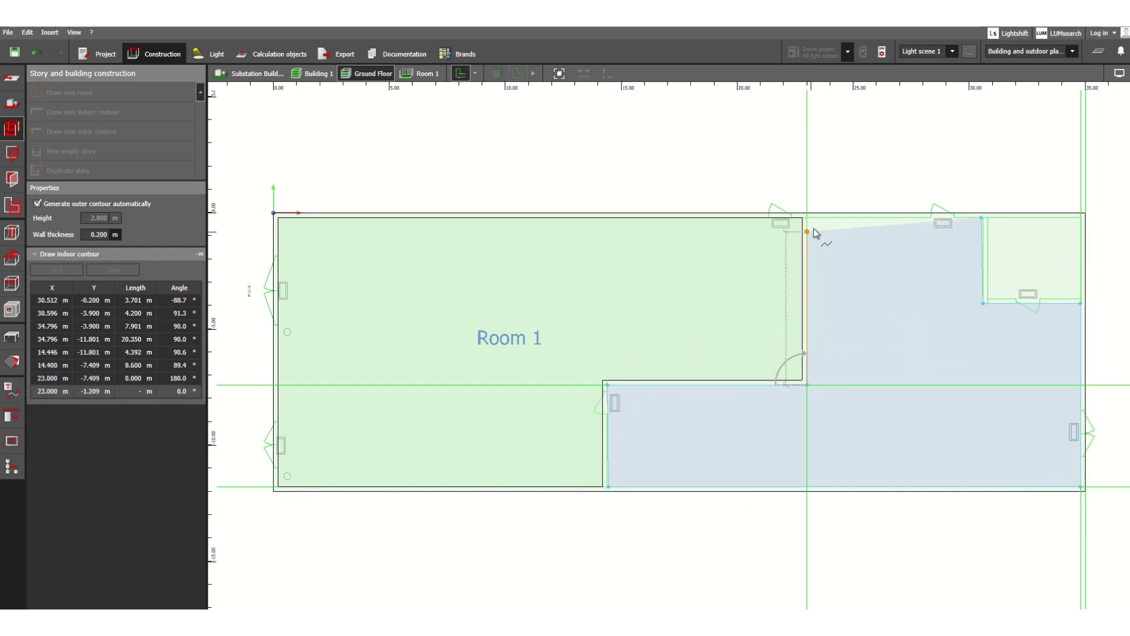
{"action": "left_click", "coordinate": [808, 218]}
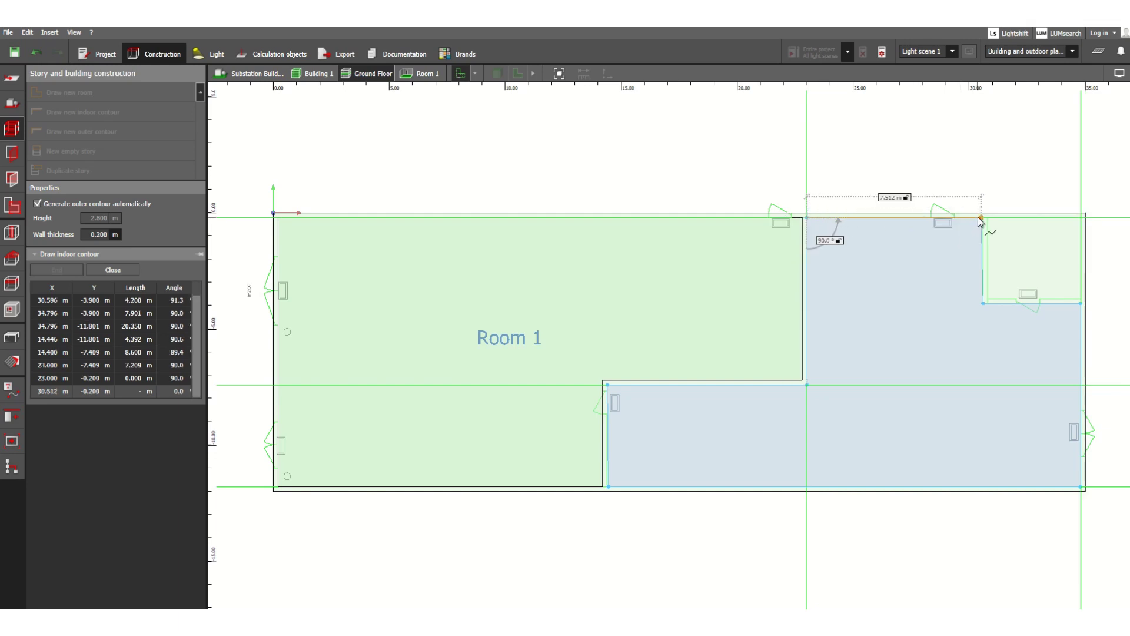
{"action": "left_click", "coordinate": [982, 219]}
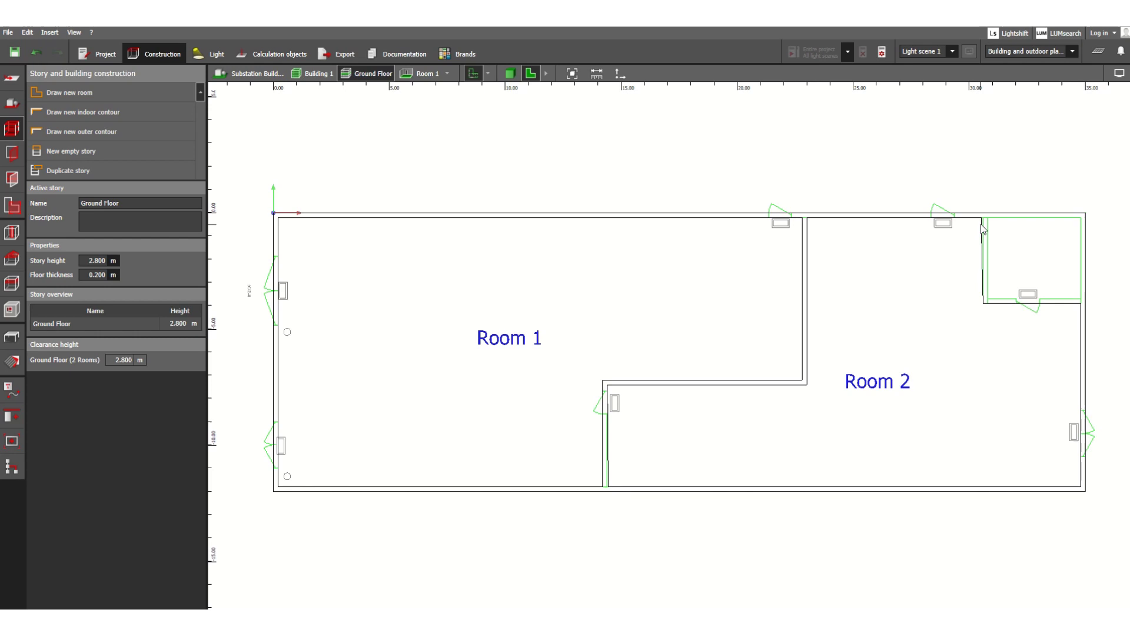
Drag Room 2's corner beside the small room to 90°, giving 7.596 m and 3.700 m edges
{"action": "scroll", "coordinate": [1059, 217], "scroll_direction": "up", "scroll_amount": 4}
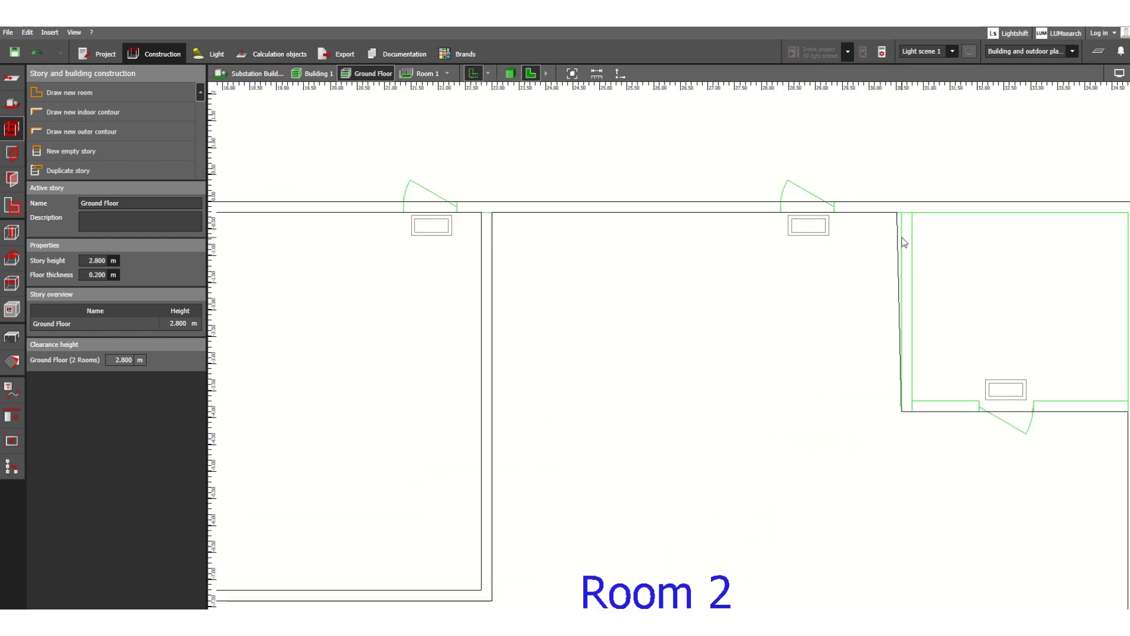
{"action": "double_click", "coordinate": [899, 238]}
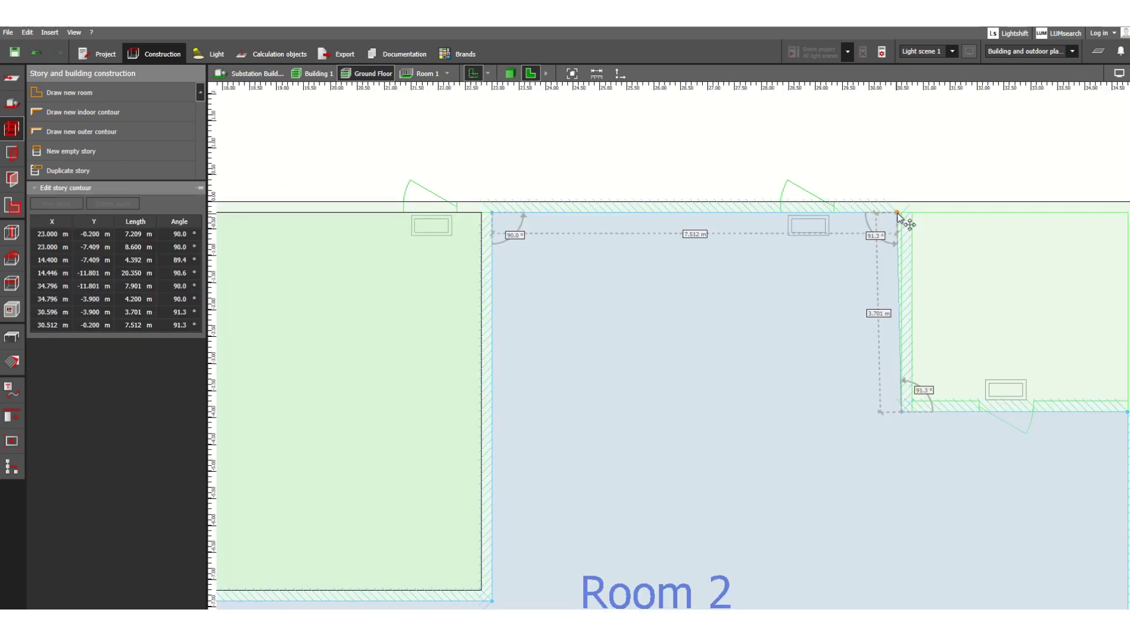
{"action": "left_click_drag", "start_coordinate": [897, 213], "coordinate": [901, 213]}
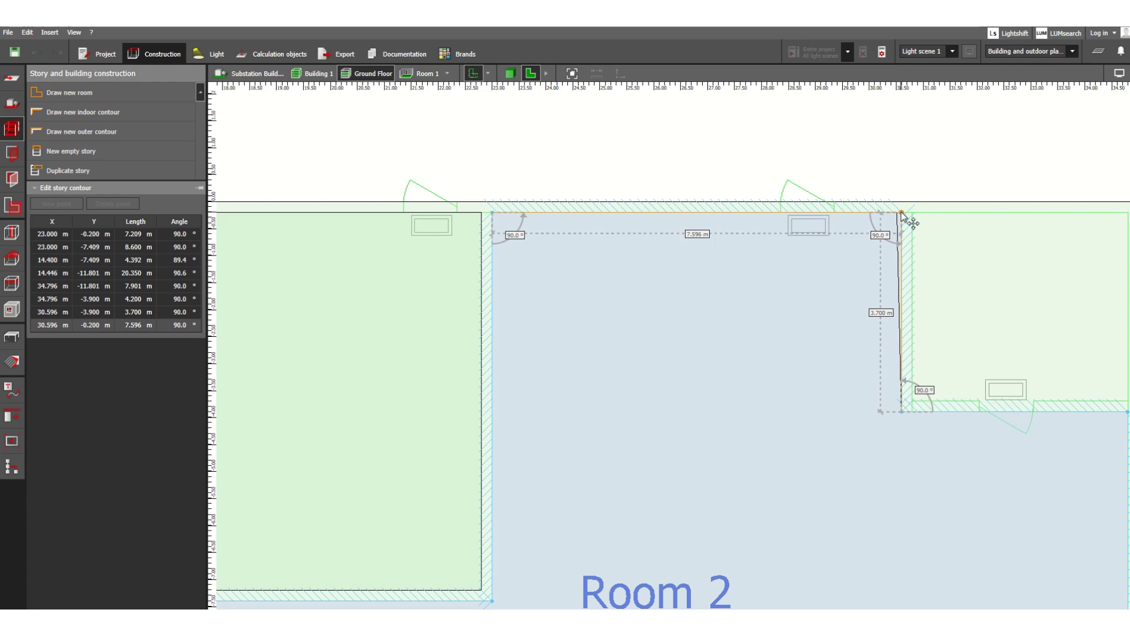
{"action": "scroll", "coordinate": [830, 238], "scroll_direction": "down", "scroll_amount": 3}
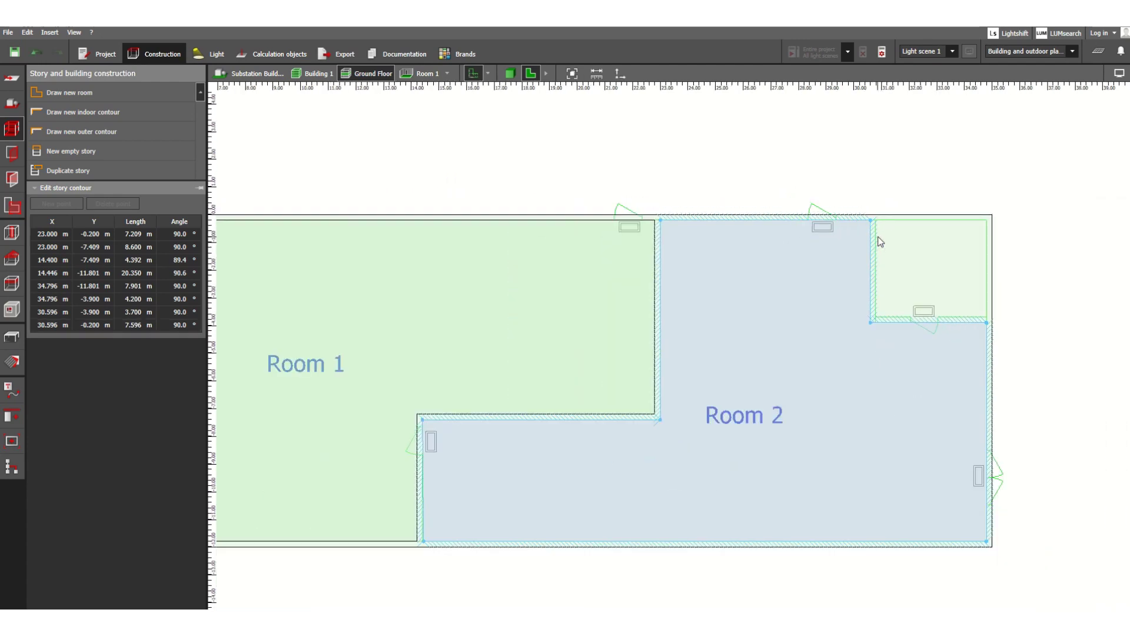
{"action": "scroll", "coordinate": [1012, 247], "scroll_direction": "down", "scroll_amount": 2}
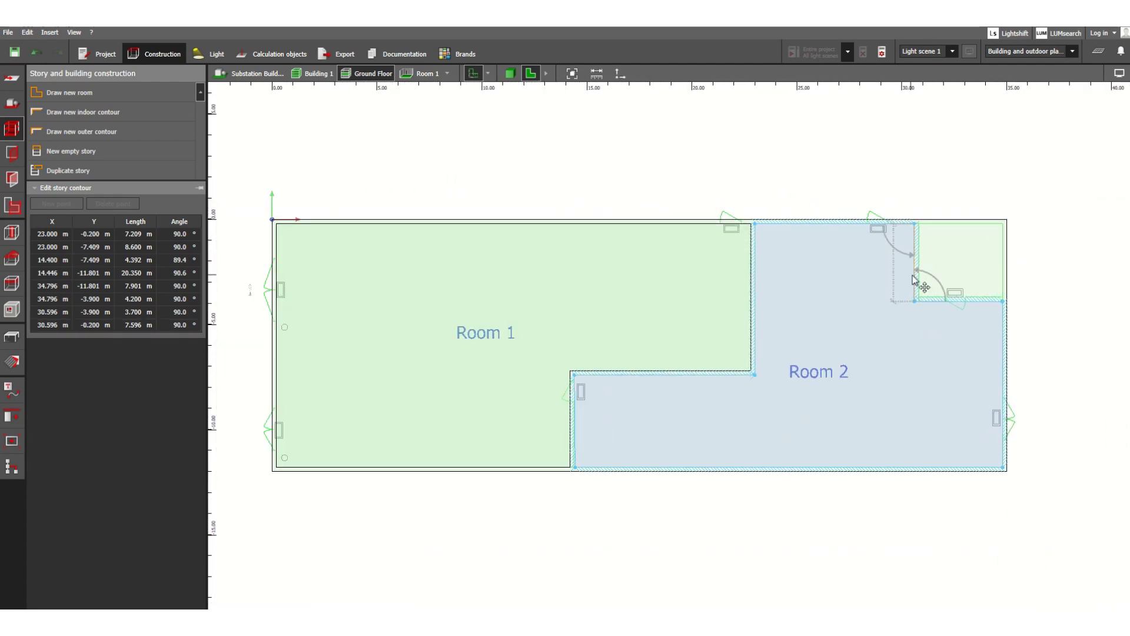
Outline the small top-right room as Room 3, a 3.917 m by 3.500 m rectangle
{"action": "left_click", "coordinate": [83, 93]}
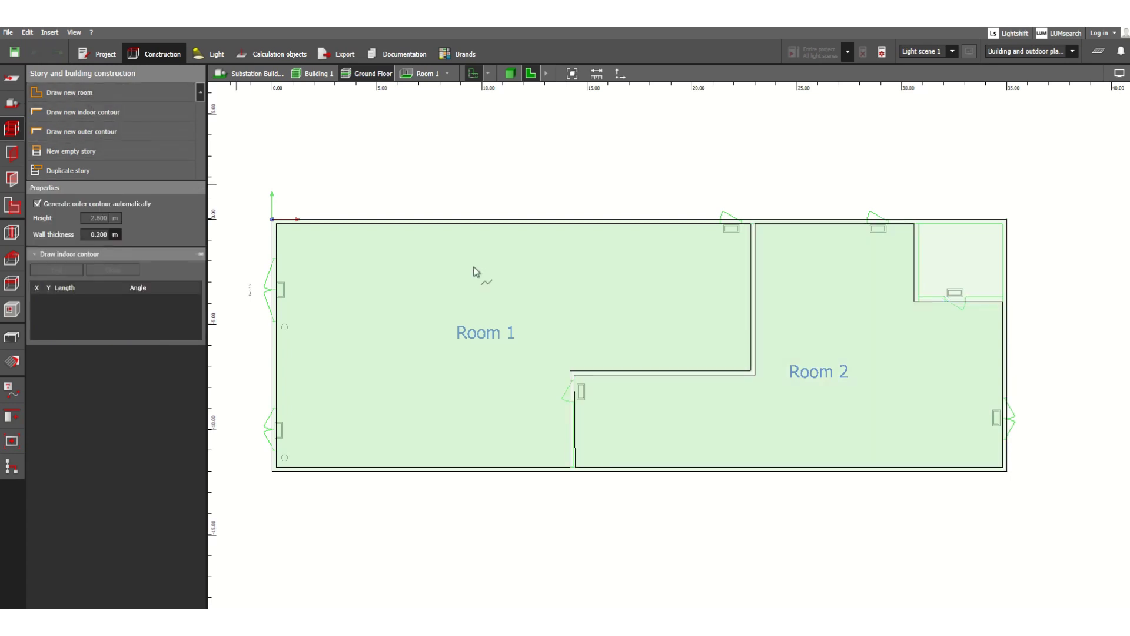
{"action": "left_click", "coordinate": [917, 225]}
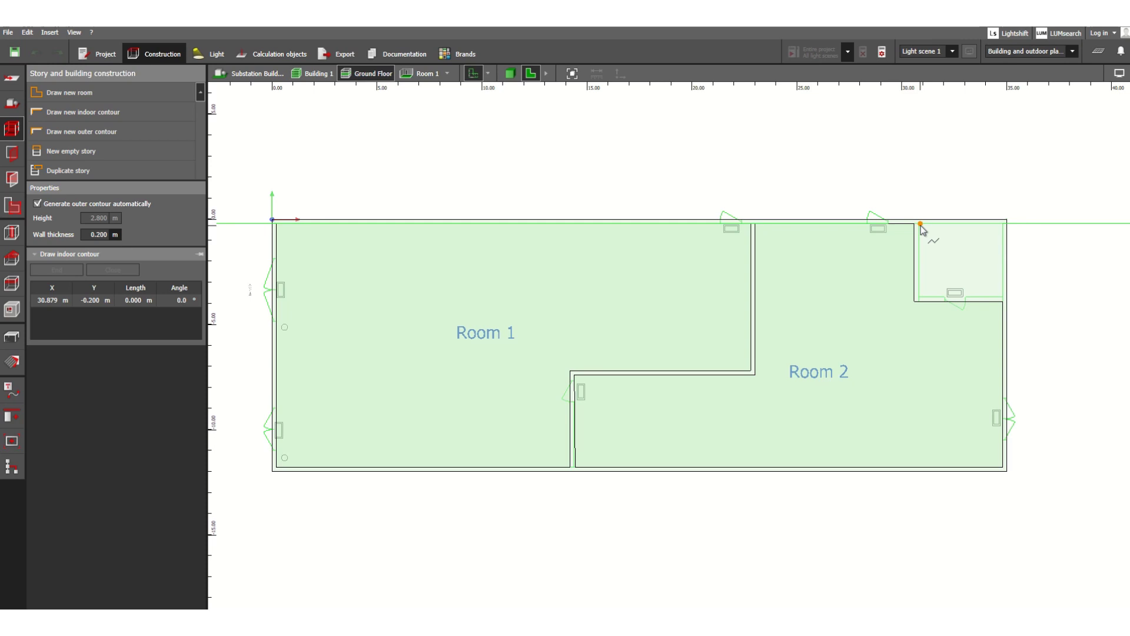
{"action": "left_click", "coordinate": [921, 224]}
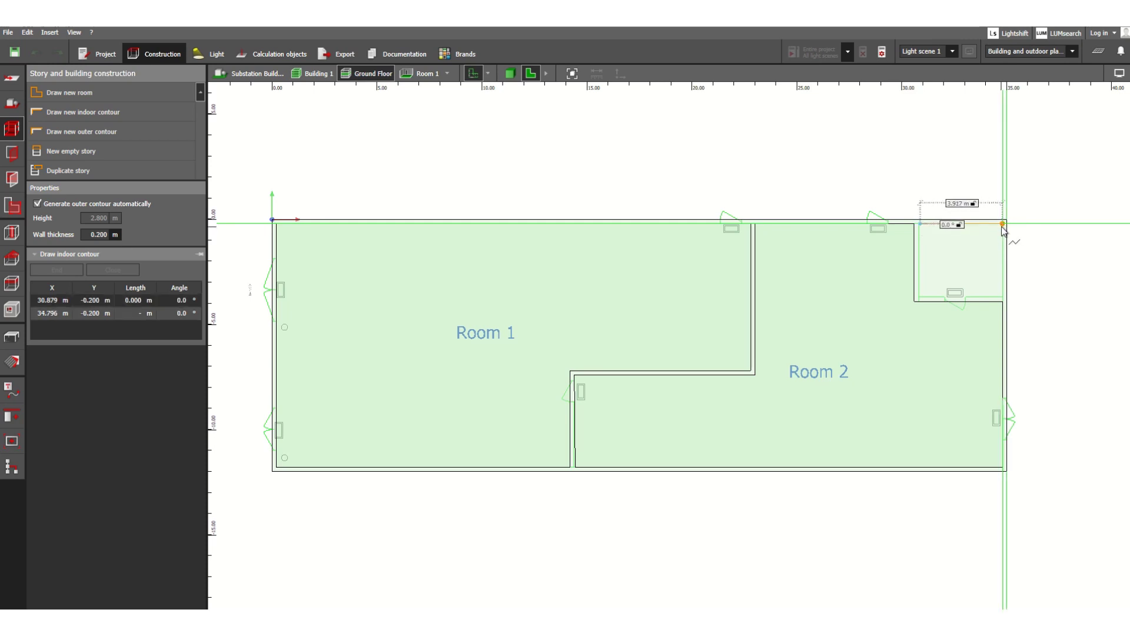
{"action": "left_click", "coordinate": [1003, 226]}
{"action": "left_click", "coordinate": [1004, 298]}
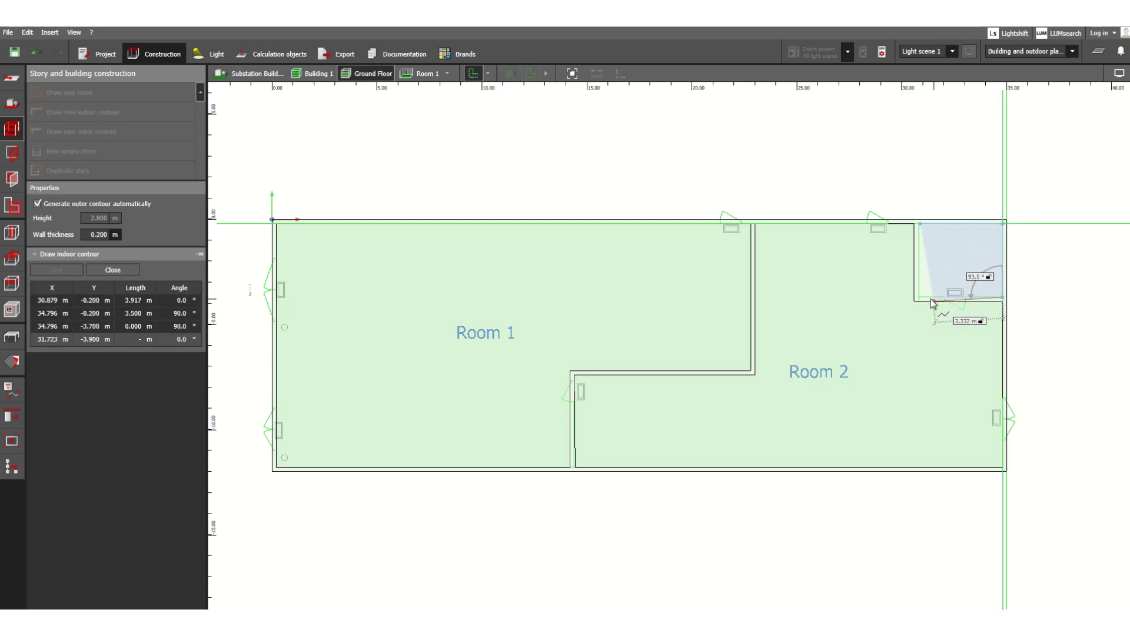
{"action": "left_click", "coordinate": [921, 298]}
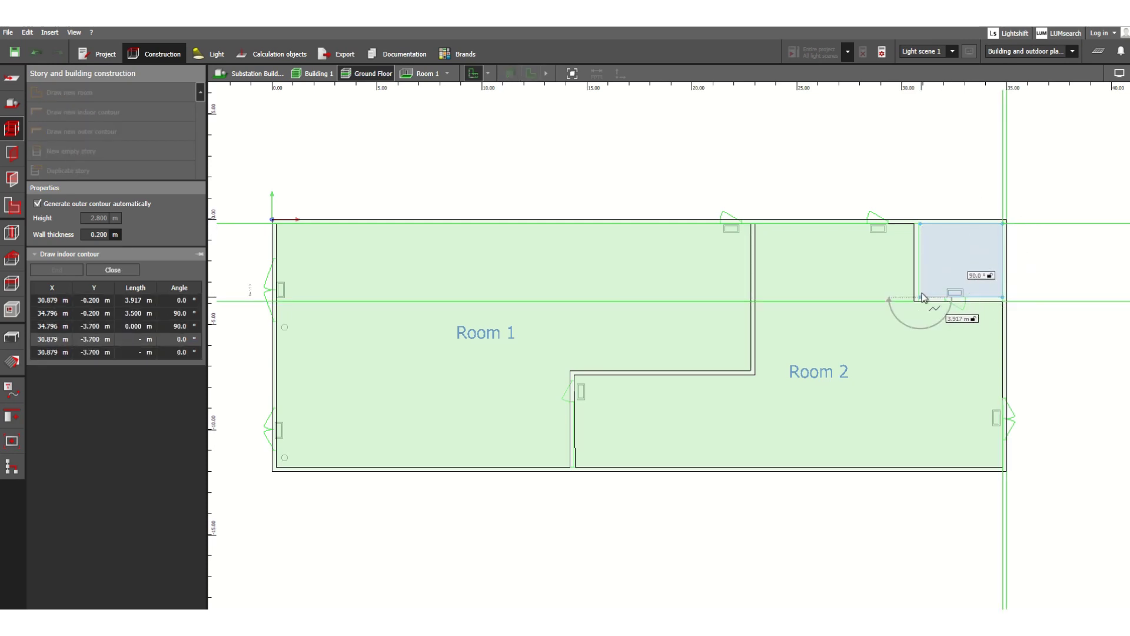
{"action": "left_click", "coordinate": [920, 224]}
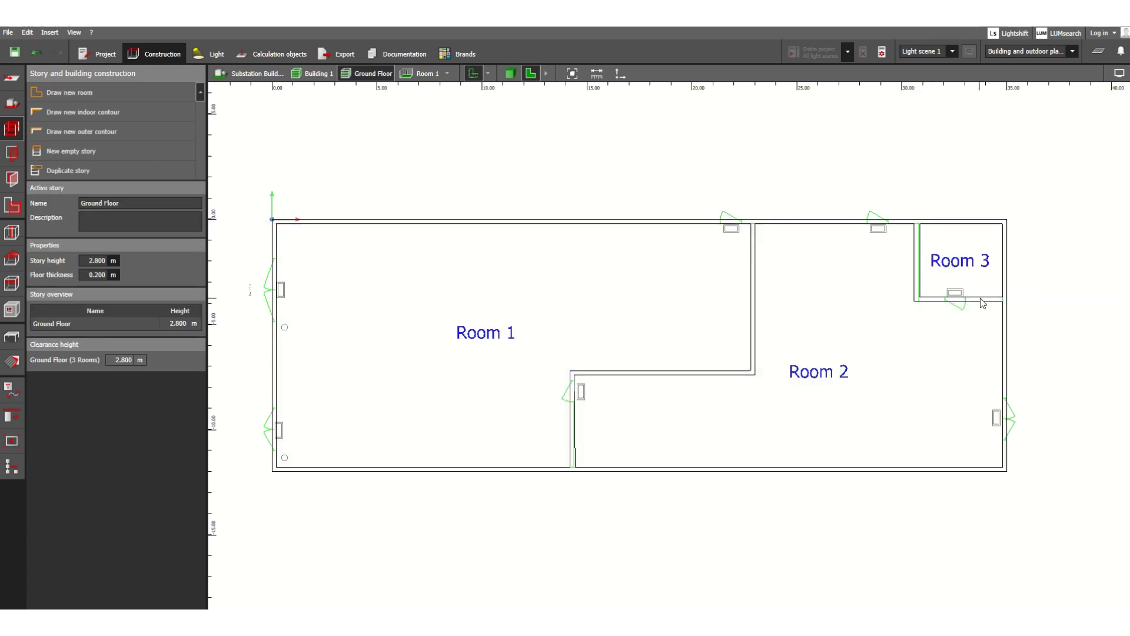
{"action": "scroll", "coordinate": [964, 259], "scroll_direction": "up", "scroll_amount": 5}
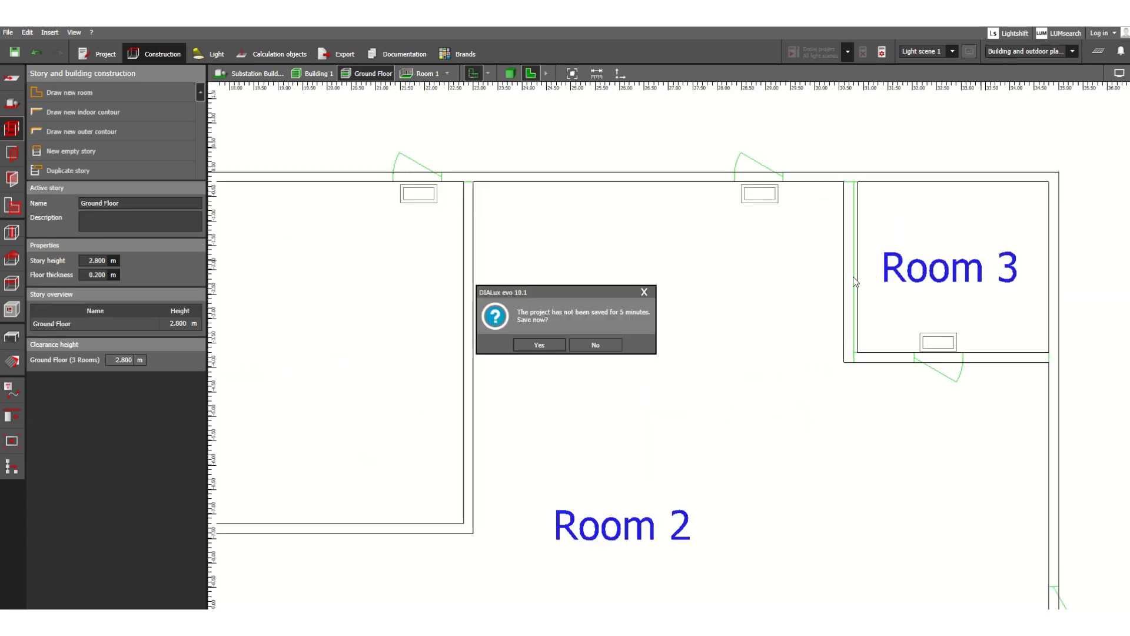
Skip saving, then drag Room 3's vertices to make it 4.000 m by 3.500 m with 90° corners
{"action": "left_click", "coordinate": [595, 345]}
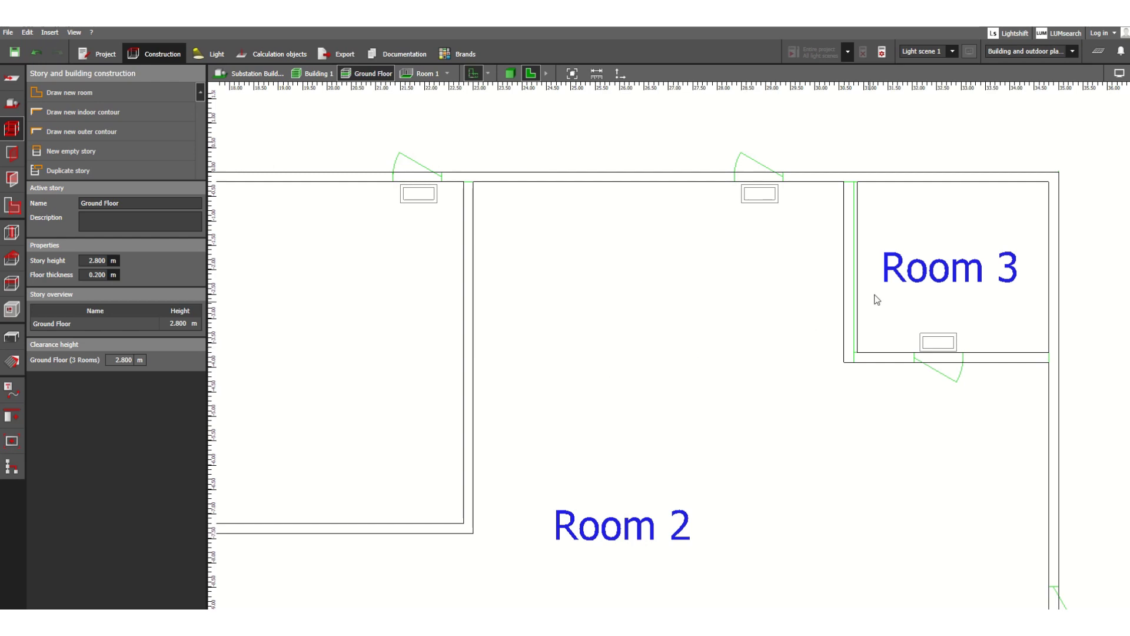
{"action": "left_click", "coordinate": [858, 284]}
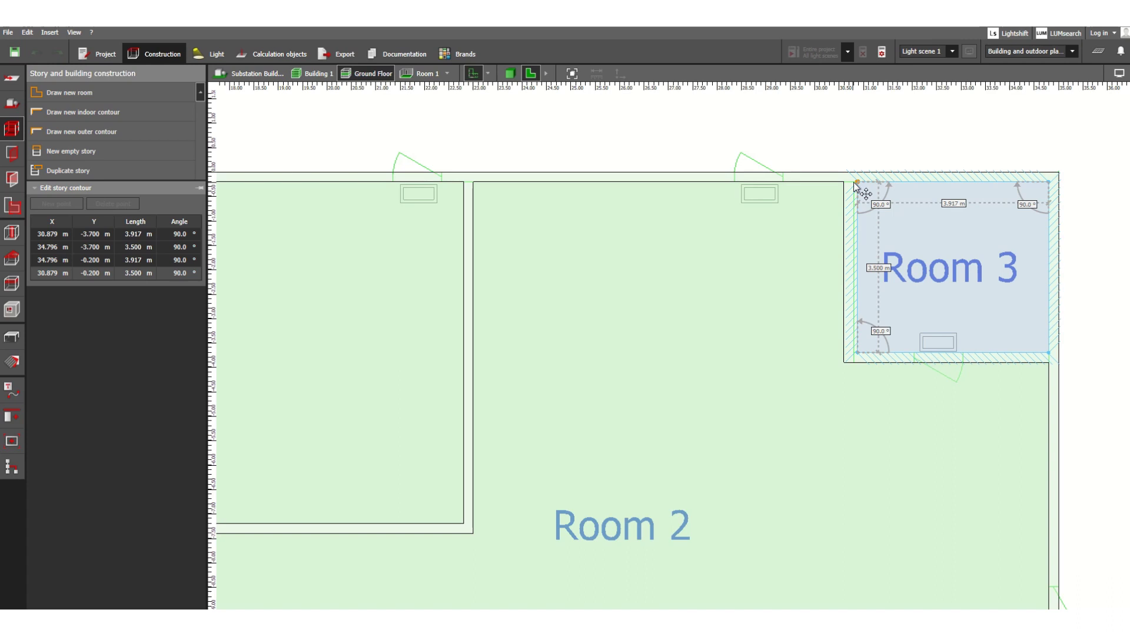
{"action": "left_click_drag", "start_coordinate": [856, 182], "coordinate": [853, 354]}
{"action": "left_click_drag", "start_coordinate": [857, 183], "coordinate": [856, 185]}
{"action": "scroll", "coordinate": [859, 272], "scroll_direction": "down", "scroll_amount": 2}
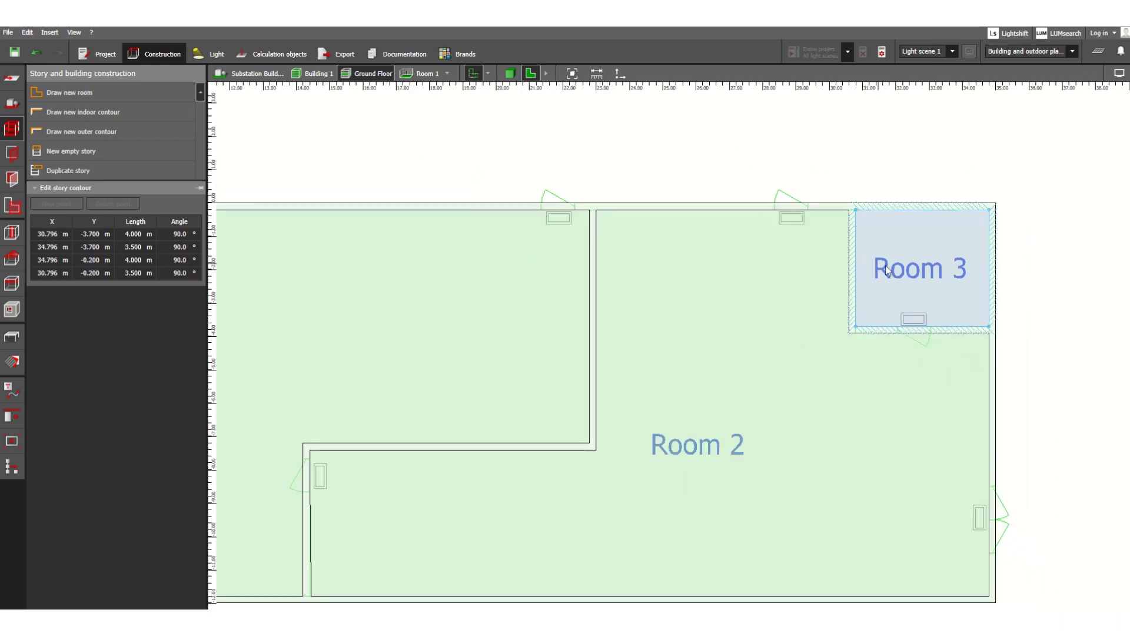
{"action": "scroll", "coordinate": [972, 272], "scroll_direction": "down", "scroll_amount": 3}
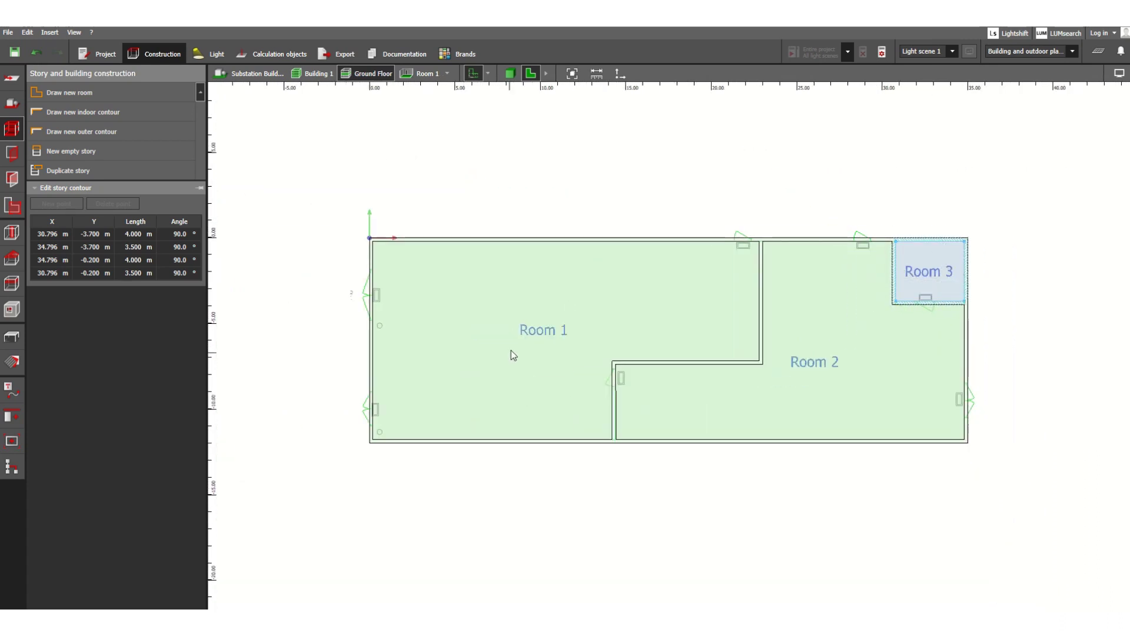
Set the Ground Floor story height to 4.000 m, leaving floor thickness at 0.200 m
{"action": "key", "text": "Escape"}
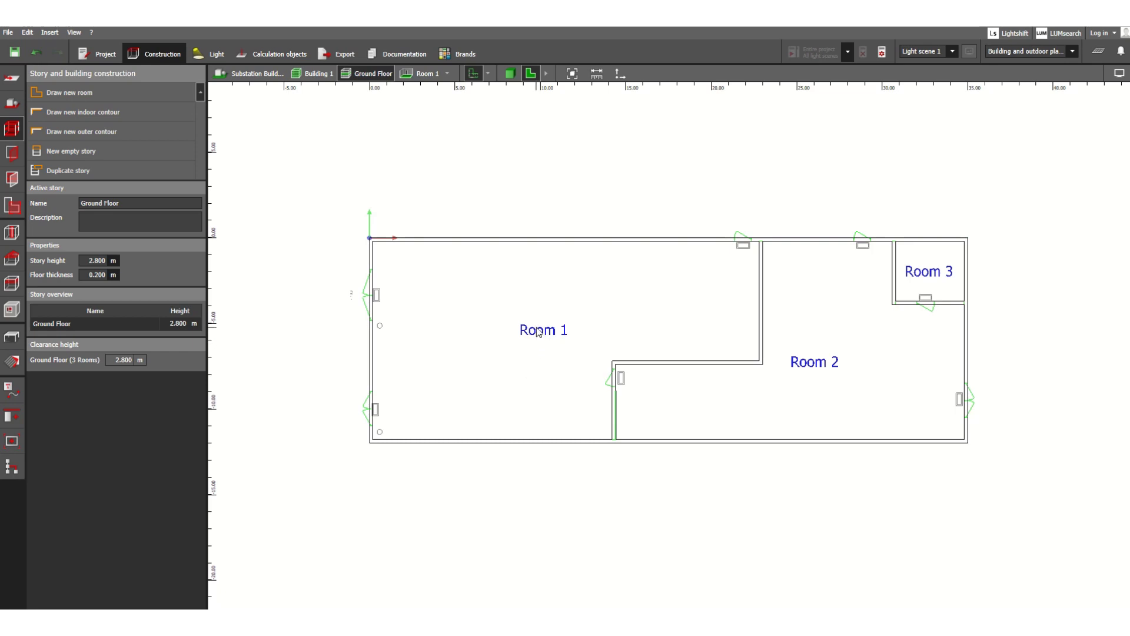
{"action": "left_click", "coordinate": [89, 261]}
{"action": "double_click", "coordinate": [91, 260]}
{"action": "type", "text": "4"}
{"action": "left_click", "coordinate": [100, 274]}
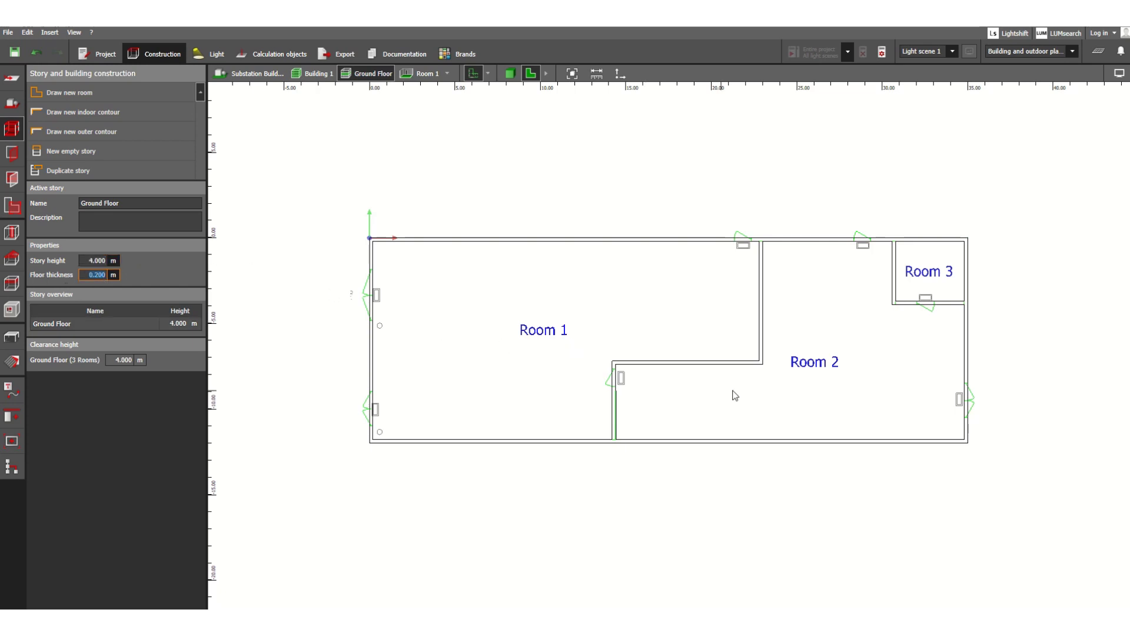
{"action": "left_click", "coordinate": [751, 390]}
{"action": "left_click", "coordinate": [510, 78]}
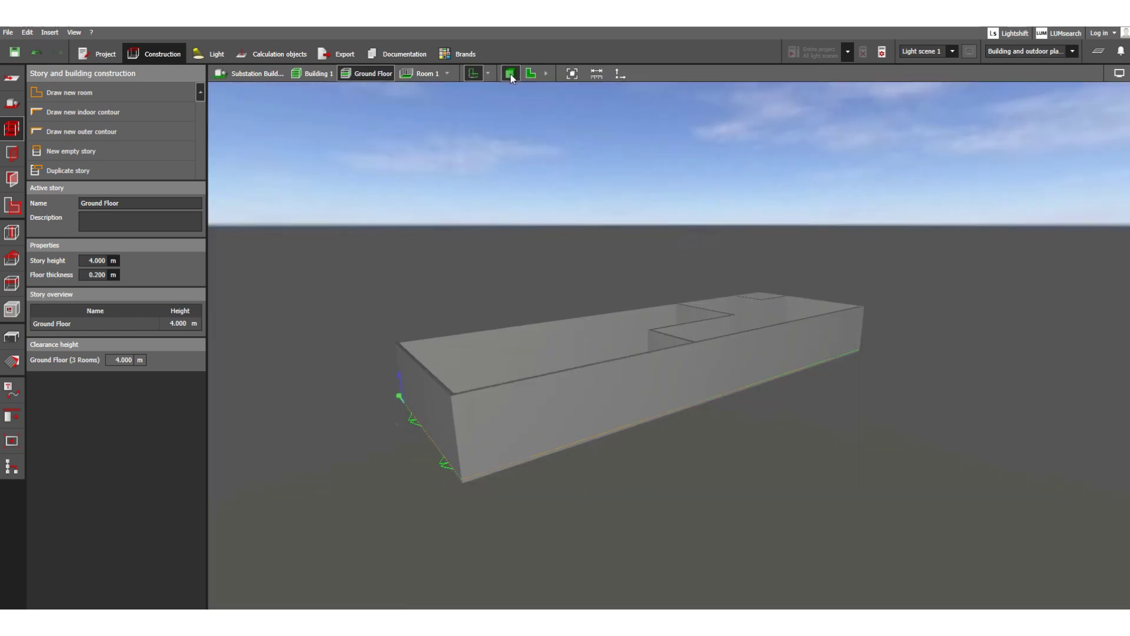
{"action": "left_click_drag", "start_coordinate": [552, 397], "coordinate": [443, 523]}
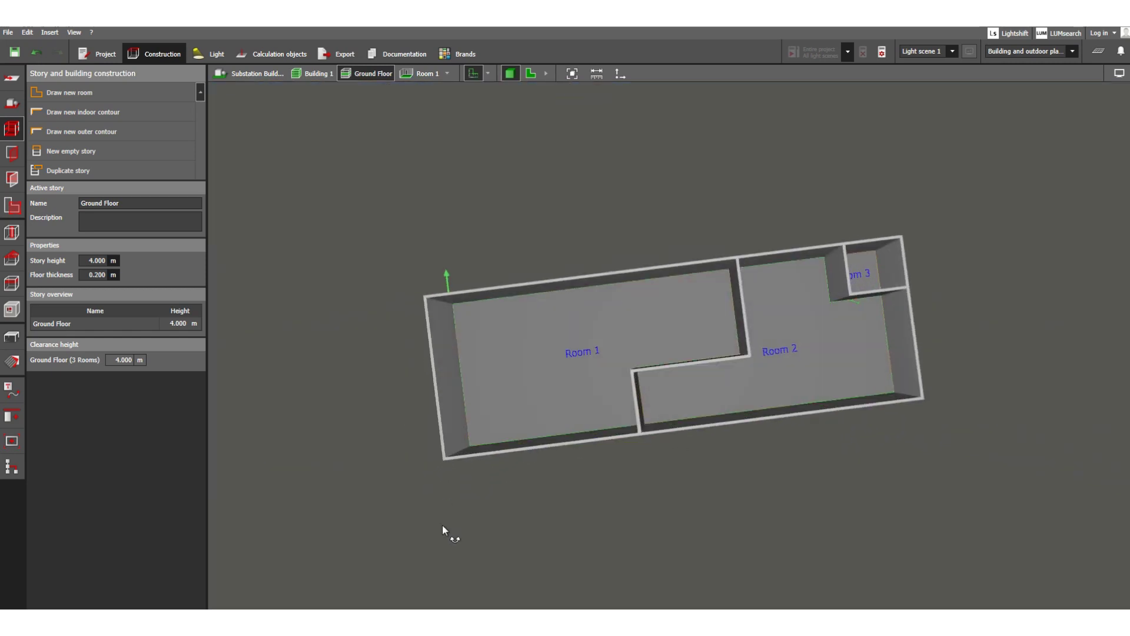
{"action": "scroll", "coordinate": [883, 367], "scroll_direction": "up", "scroll_amount": 2}
{"action": "scroll", "coordinate": [883, 373], "scroll_direction": "up", "scroll_amount": 2}
{"action": "left_click_drag", "start_coordinate": [740, 356], "coordinate": [678, 311]}
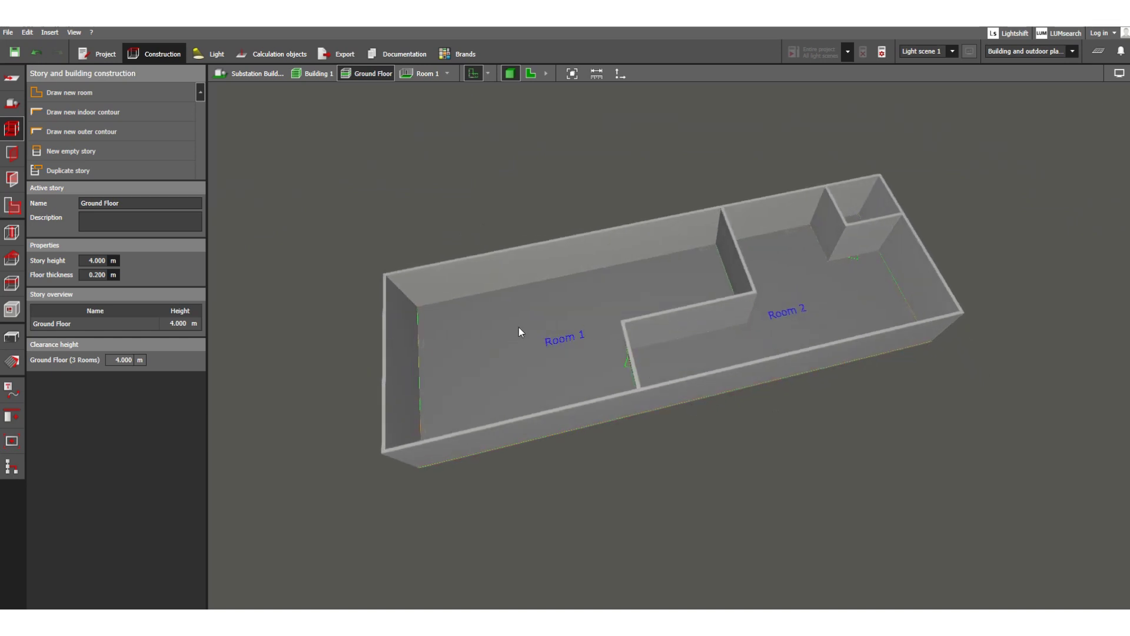
{"action": "scroll", "coordinate": [537, 326], "scroll_direction": "up", "scroll_amount": 1}
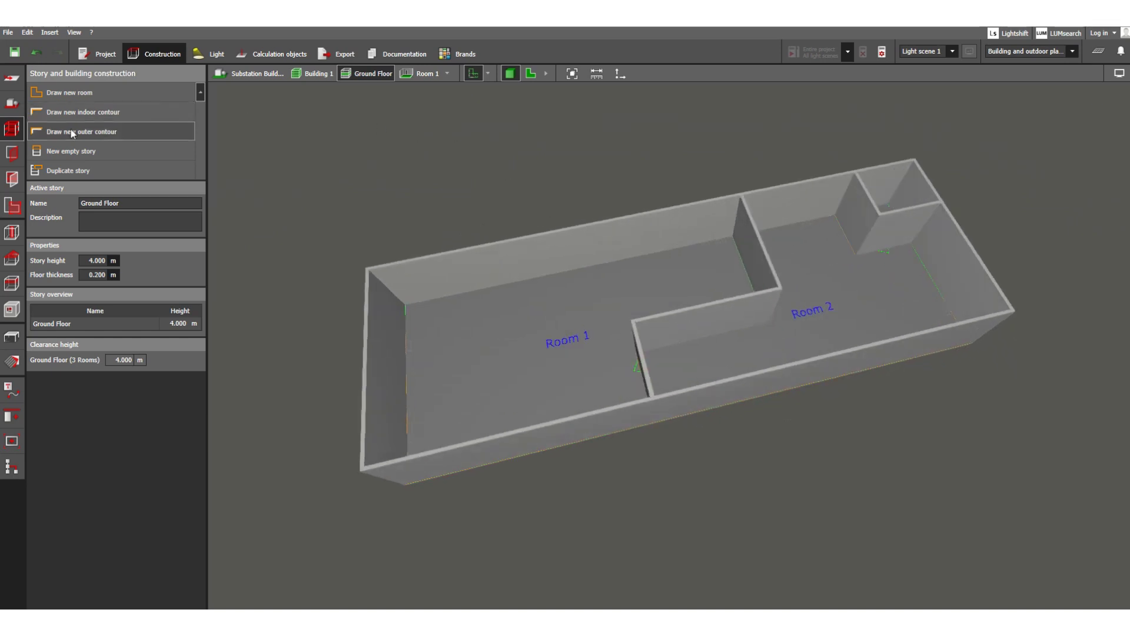
{"action": "left_click", "coordinate": [530, 75]}
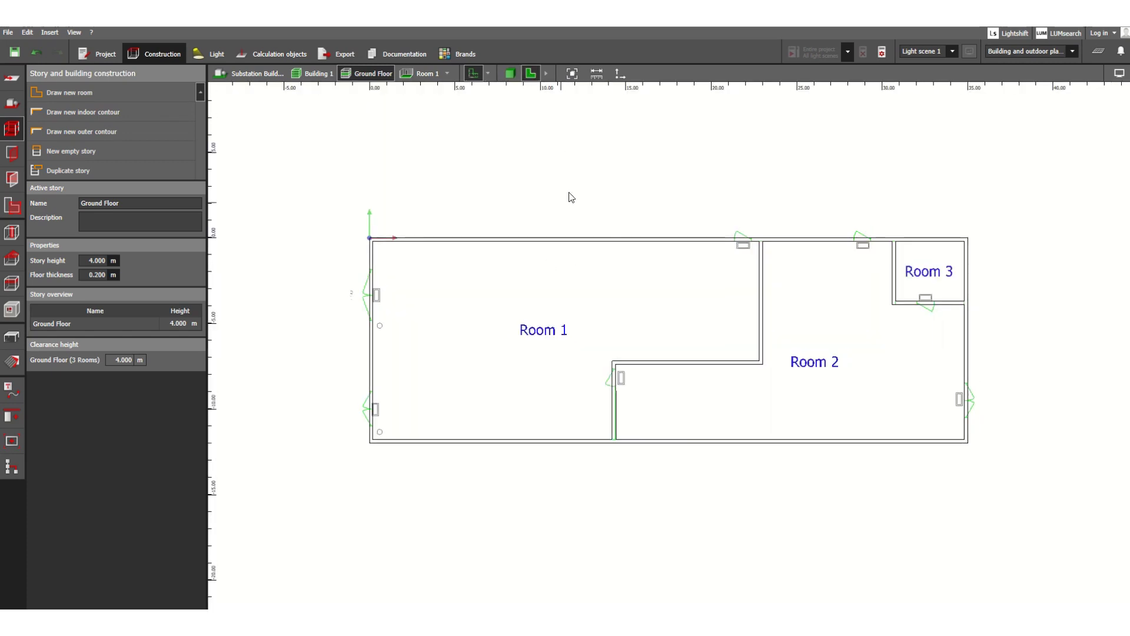
{"action": "left_click", "coordinate": [547, 75]}
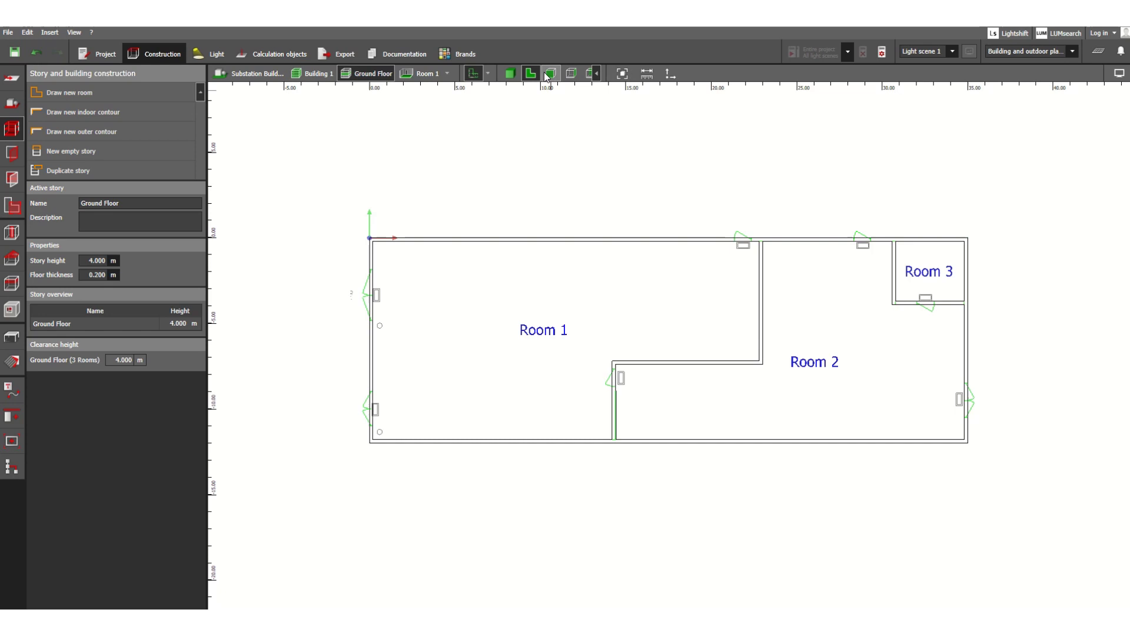
{"action": "left_click", "coordinate": [551, 74]}
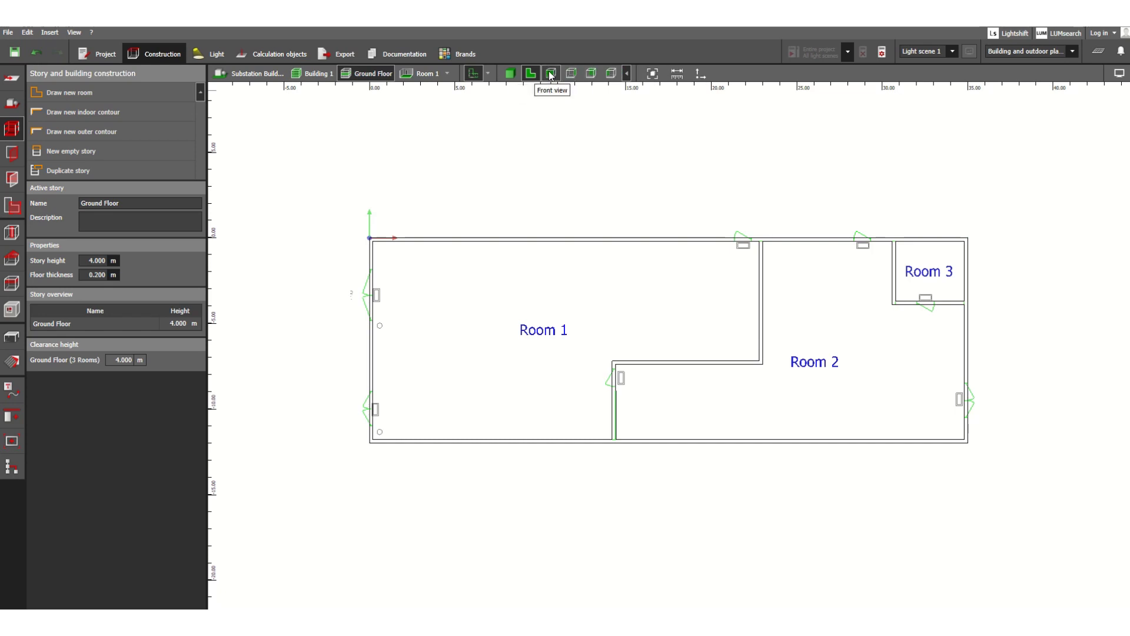
{"action": "left_click", "coordinate": [589, 74]}
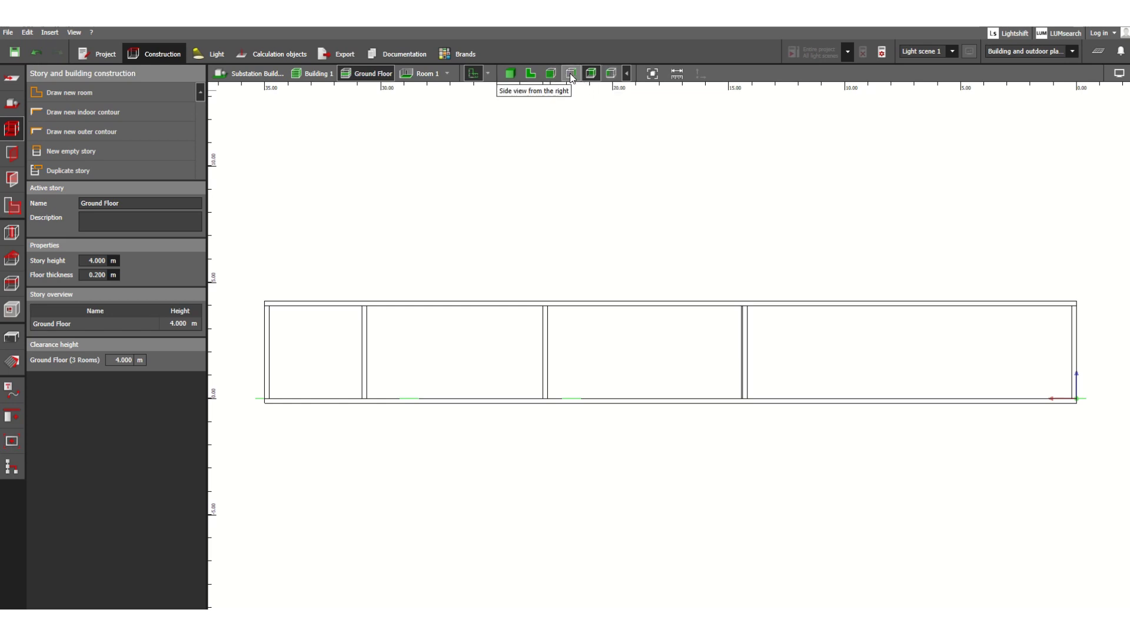
{"action": "left_click", "coordinate": [570, 73]}
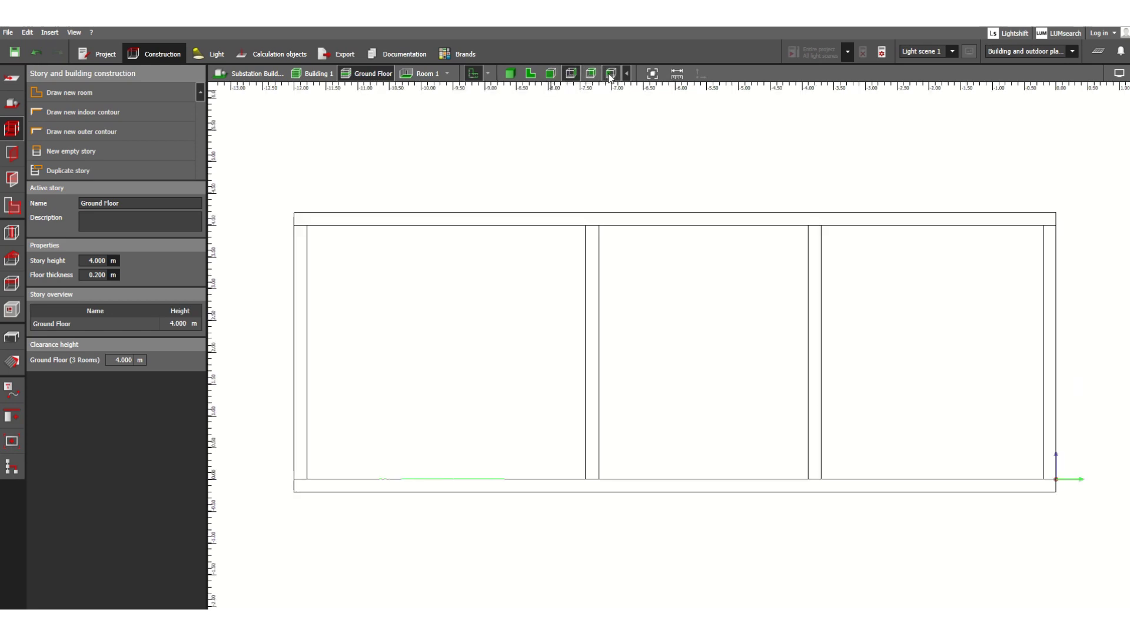
{"action": "left_click", "coordinate": [531, 73]}
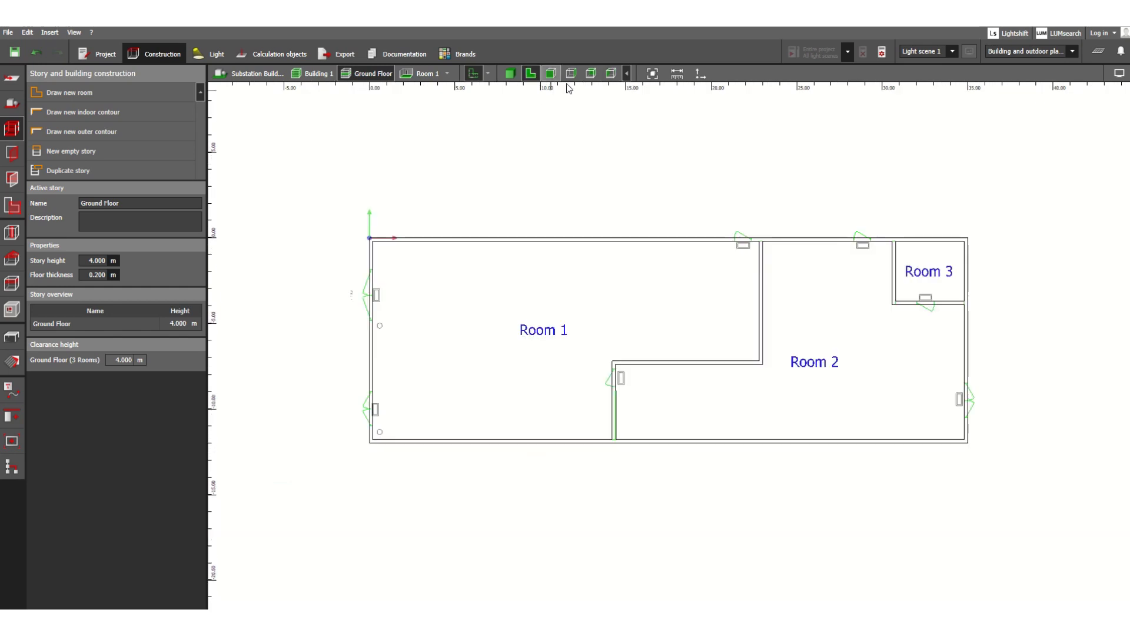
{"action": "left_click", "coordinate": [626, 73]}
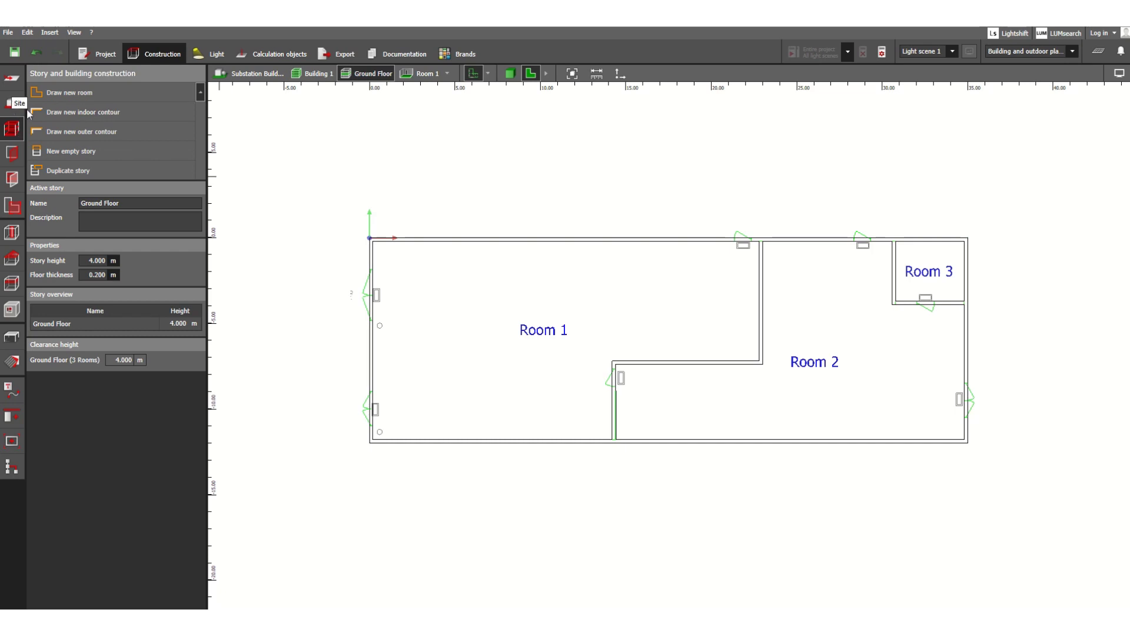
{"action": "left_click", "coordinate": [449, 74]}
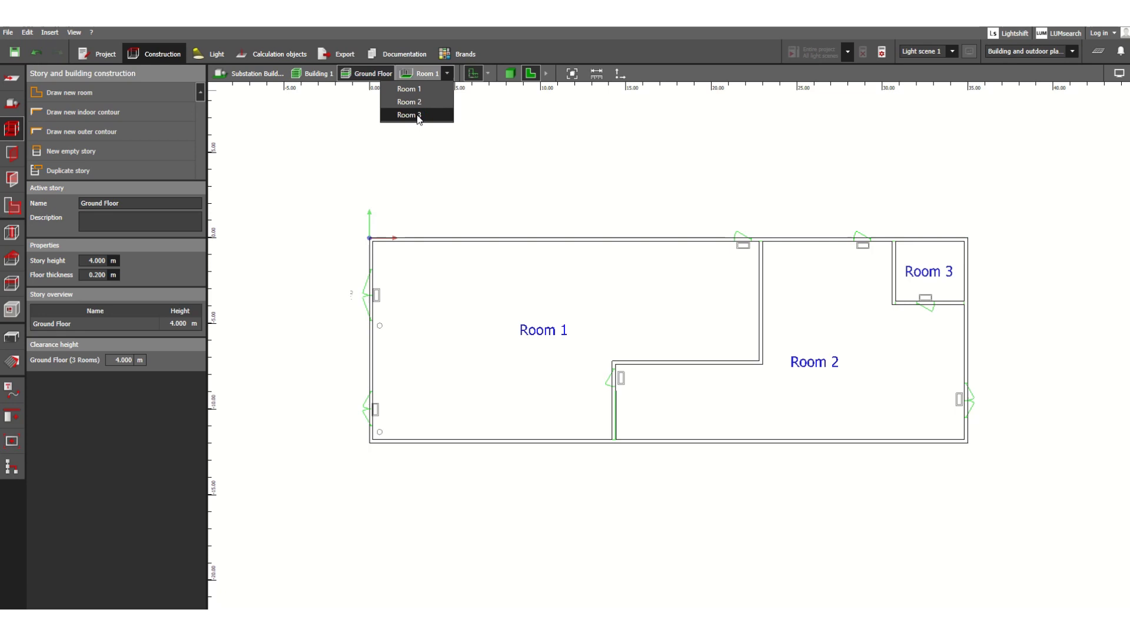
{"action": "left_click", "coordinate": [446, 159]}
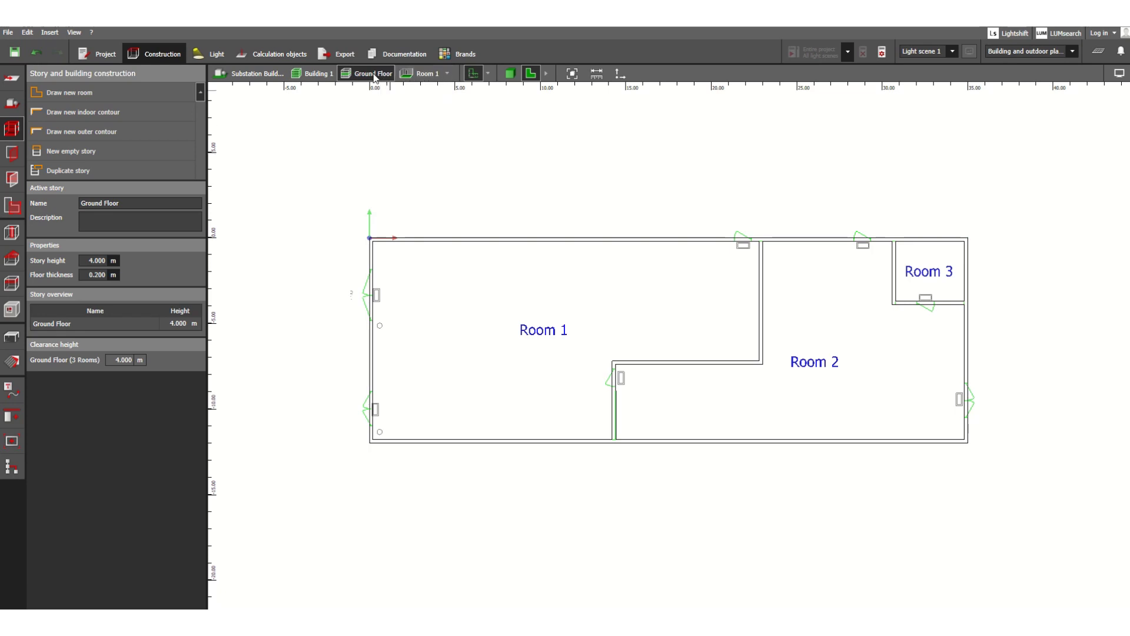
{"action": "left_click", "coordinate": [440, 75]}
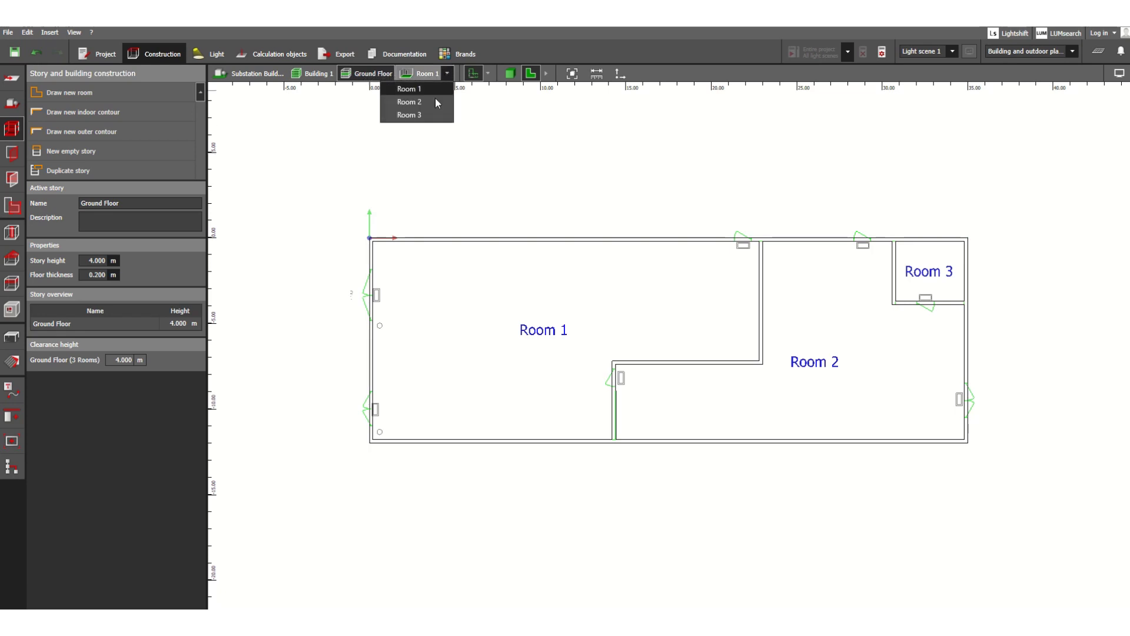
{"action": "left_click", "coordinate": [536, 271]}
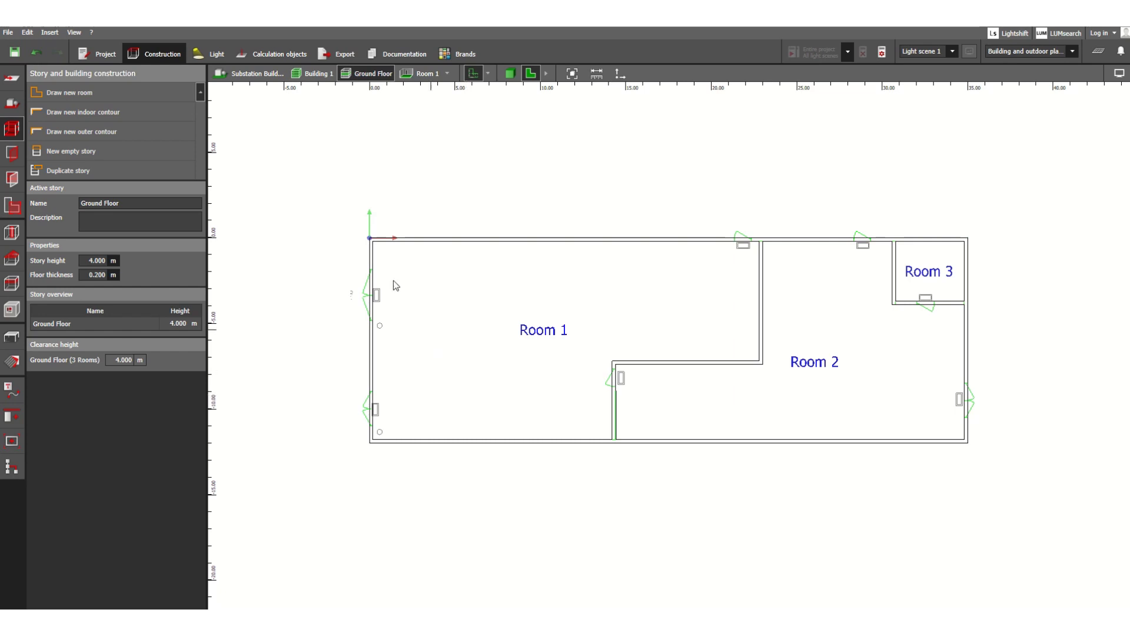